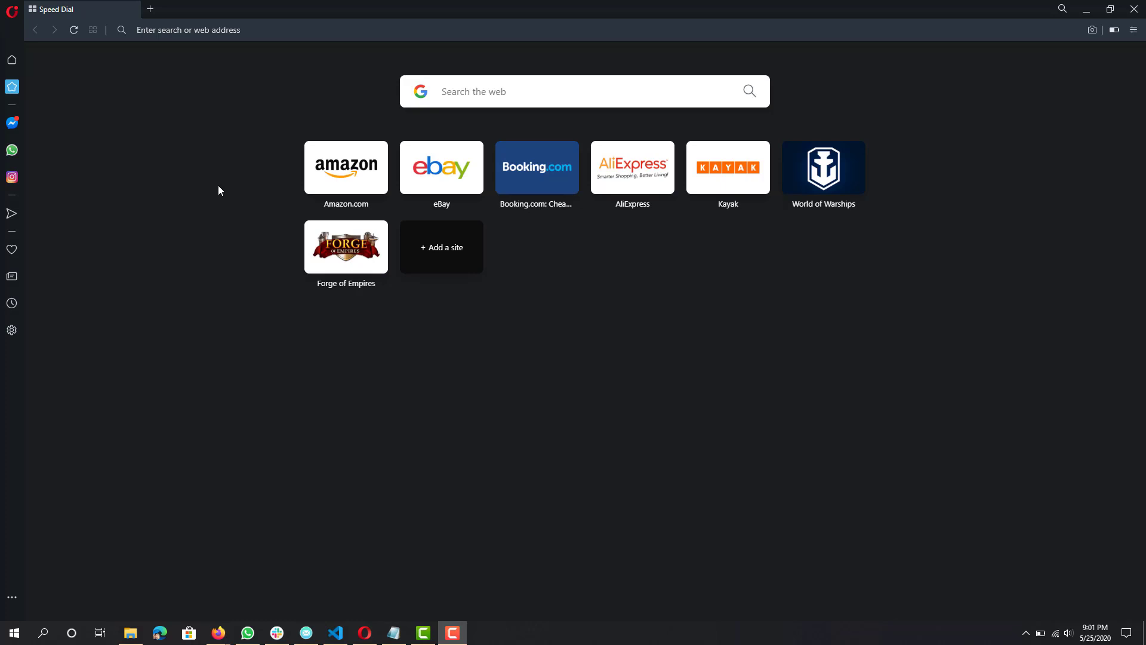
- Open the browser's settings page at opera://settings
click(155, 29)
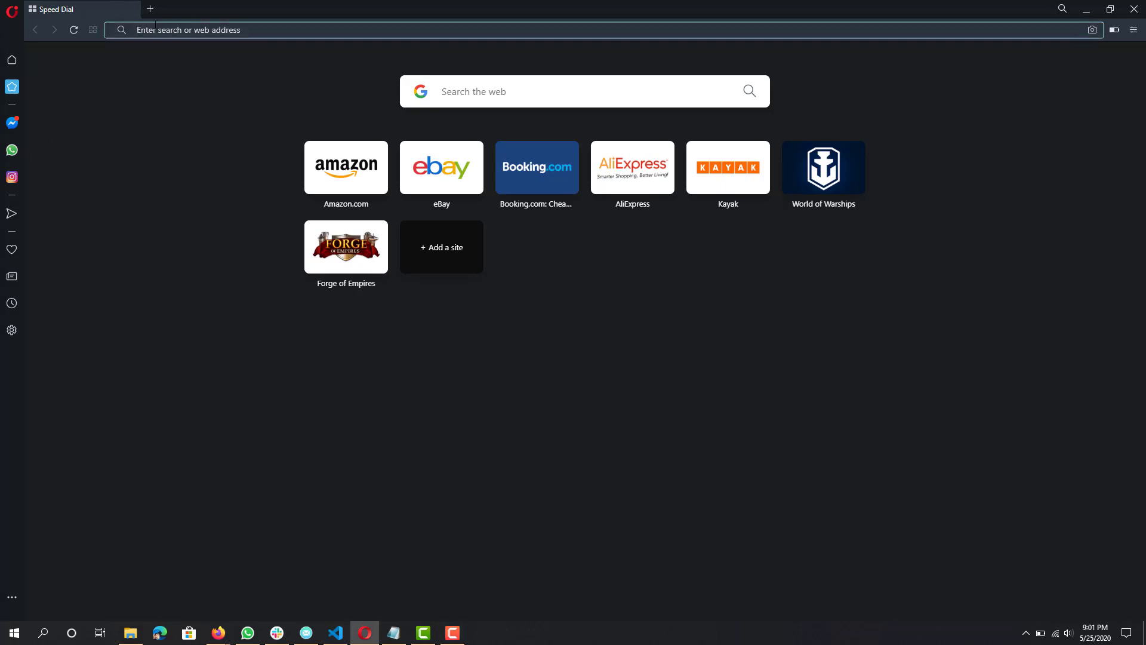
text(opera)
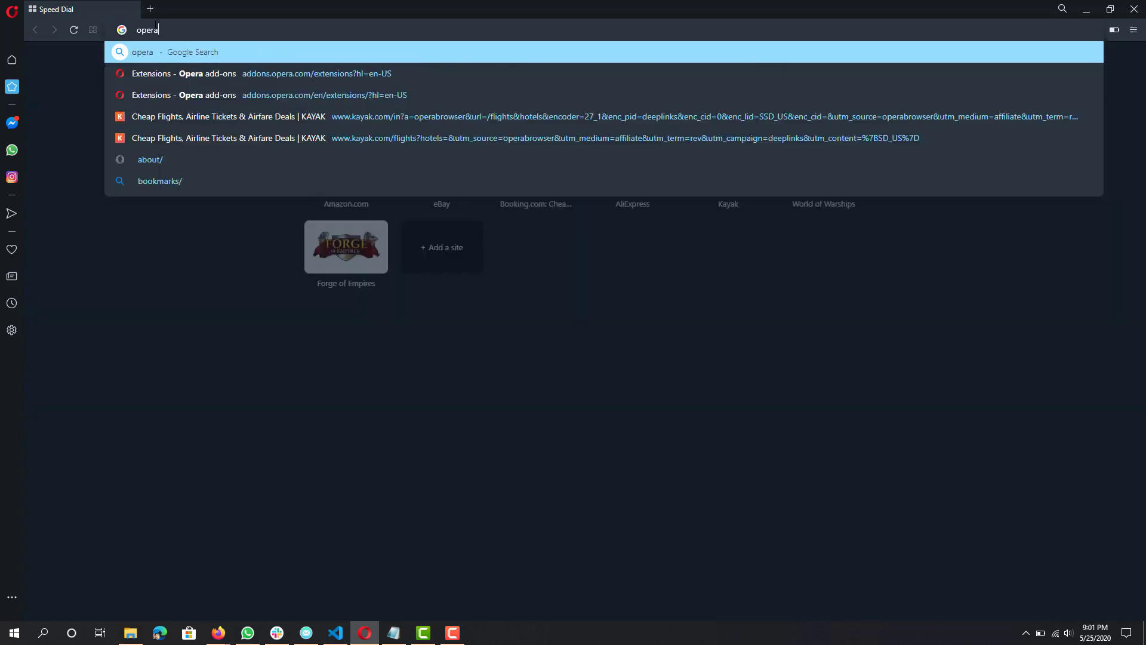
text(://setting)
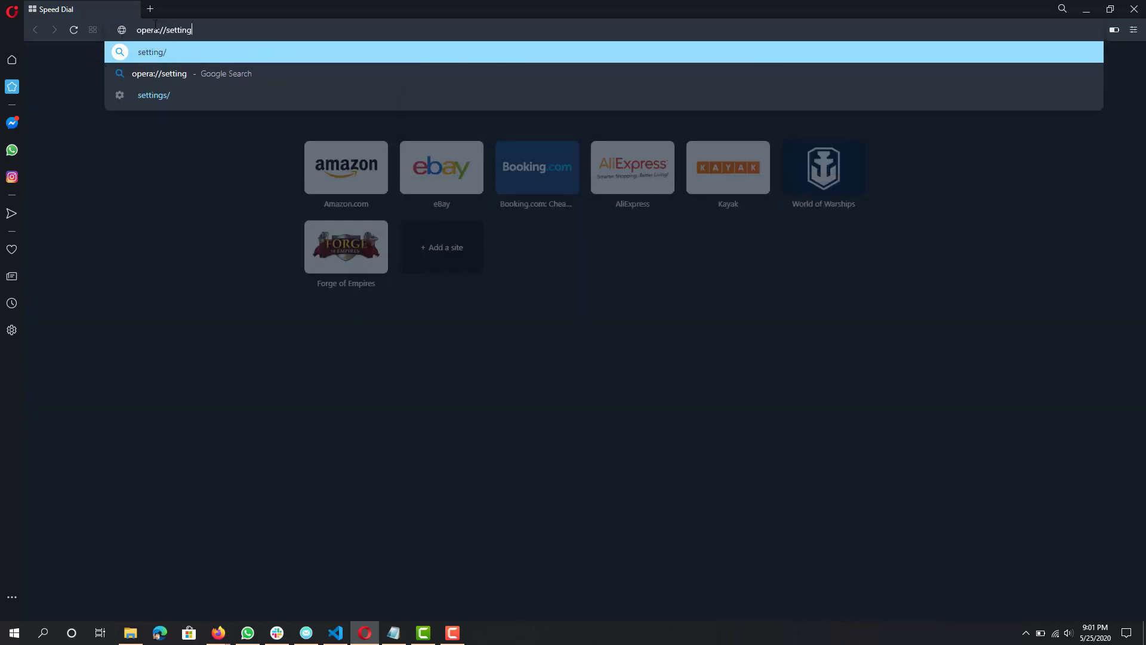
text(s)
key(Return)
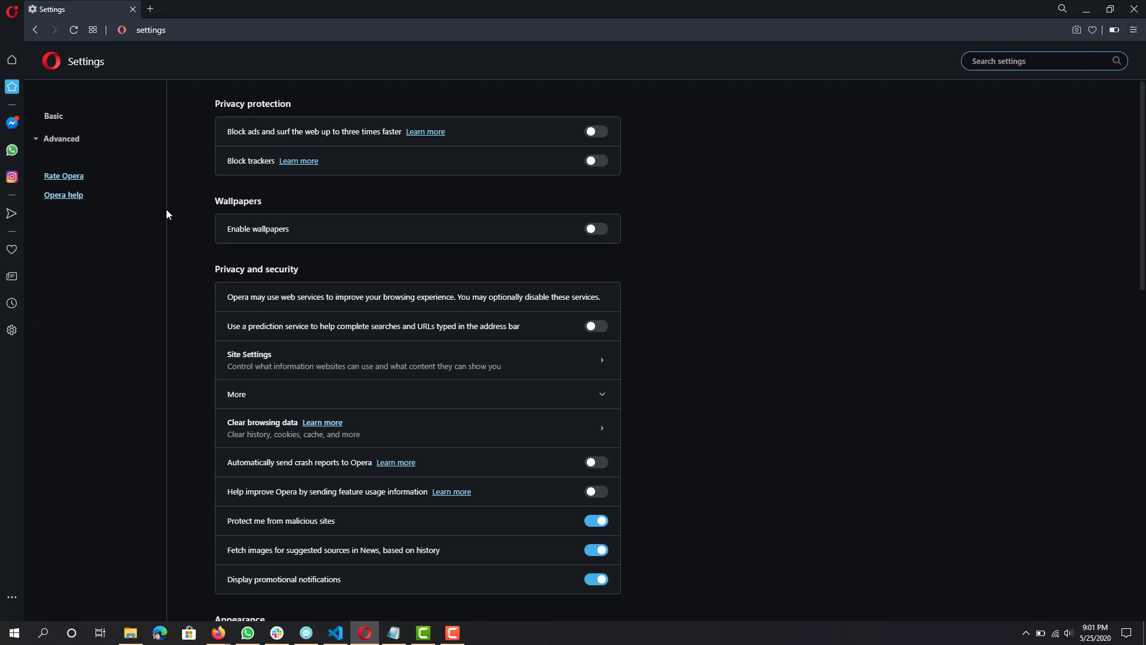
click(169, 27)
click(168, 101)
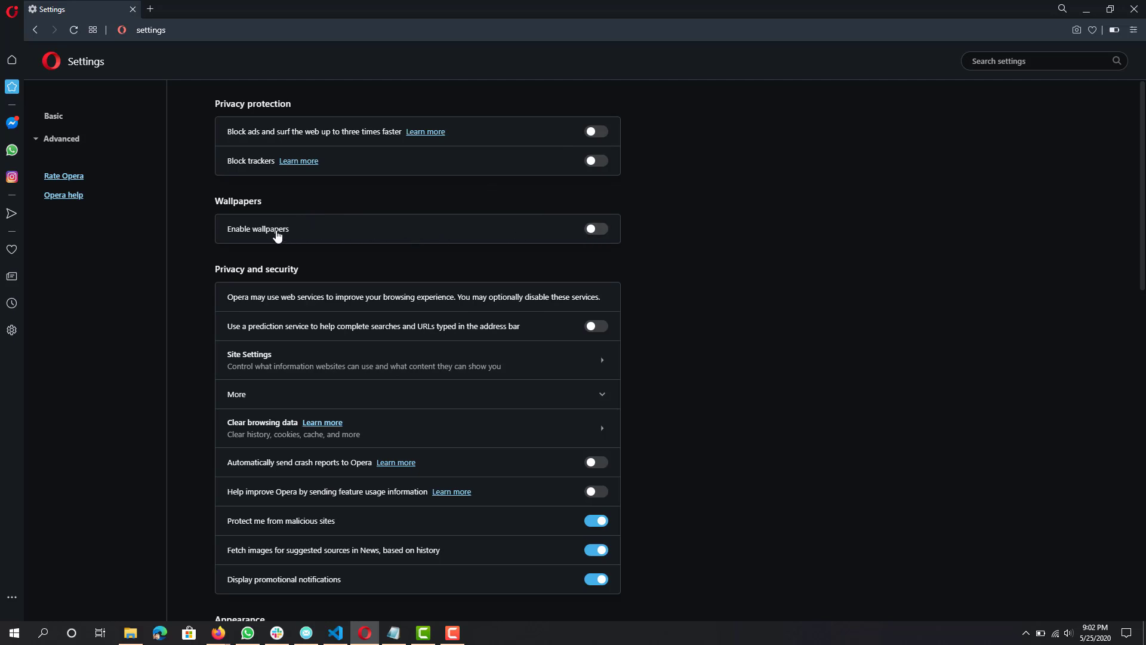
- Expand the advanced settings below the On startup section
click(276, 235)
click(339, 233)
scroll(545, 169, down, 3)
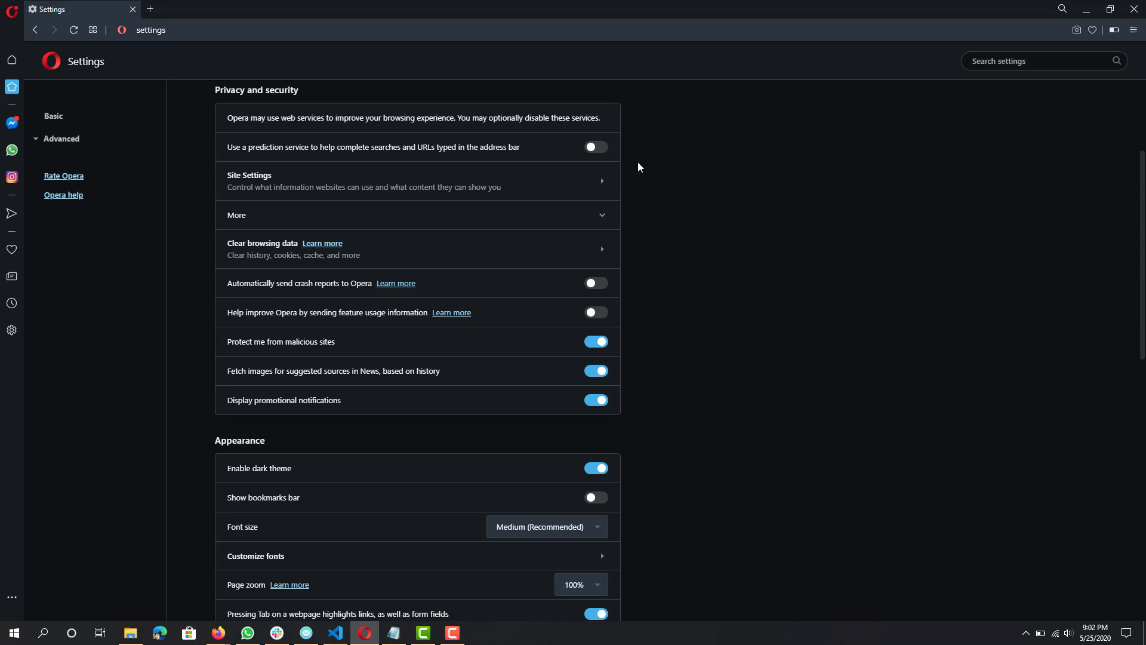
scroll(638, 162, down, 4)
scroll(656, 163, down, 7)
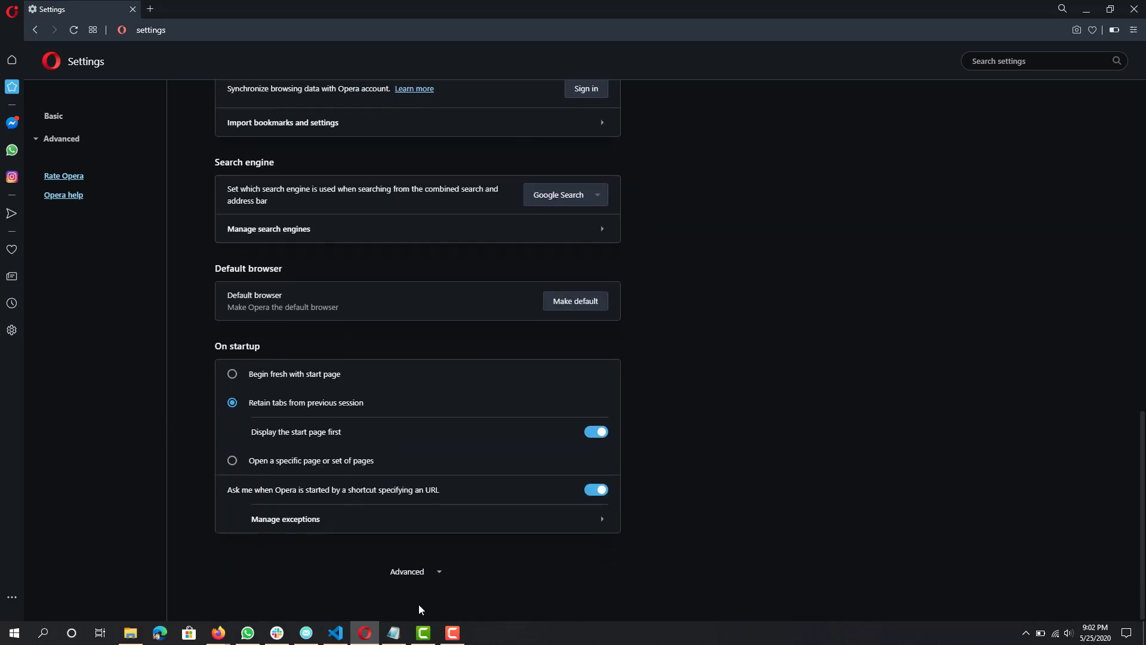
click(410, 573)
scroll(281, 267, up, 5)
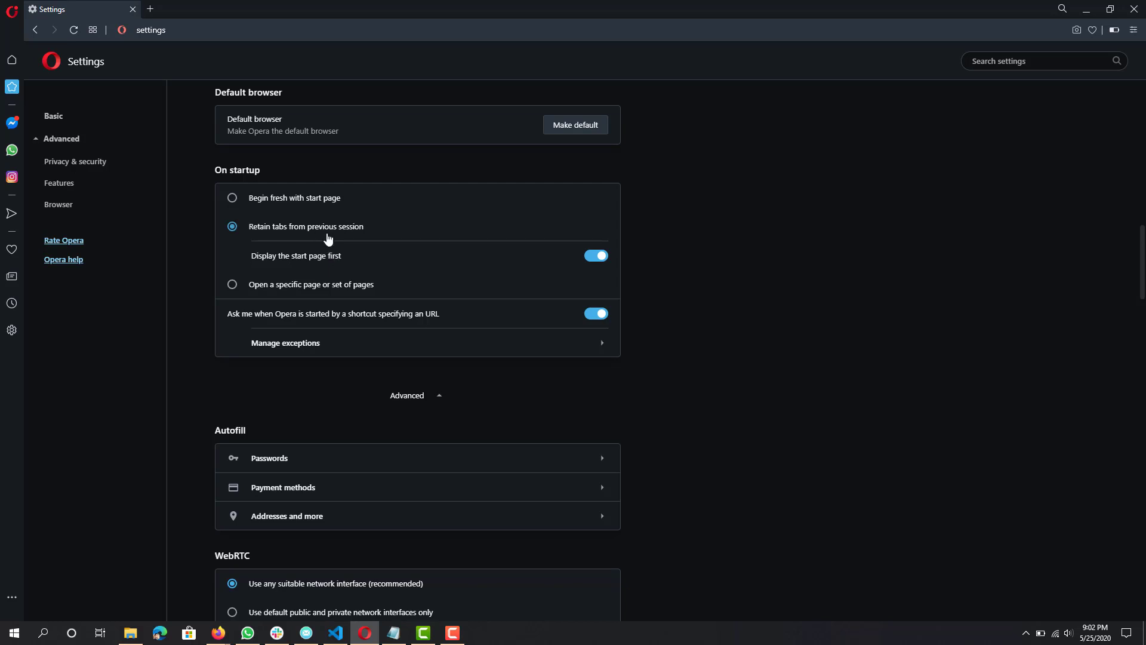
- Set the On startup behaviour to "Begin fresh with start page"
click(294, 198)
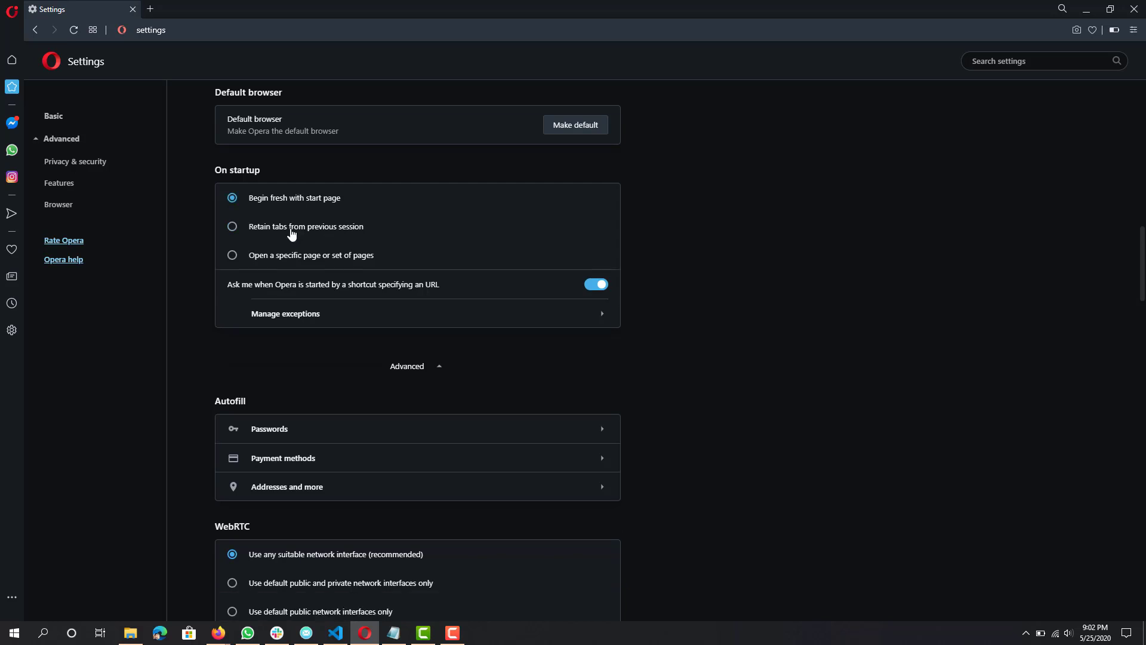
click(292, 233)
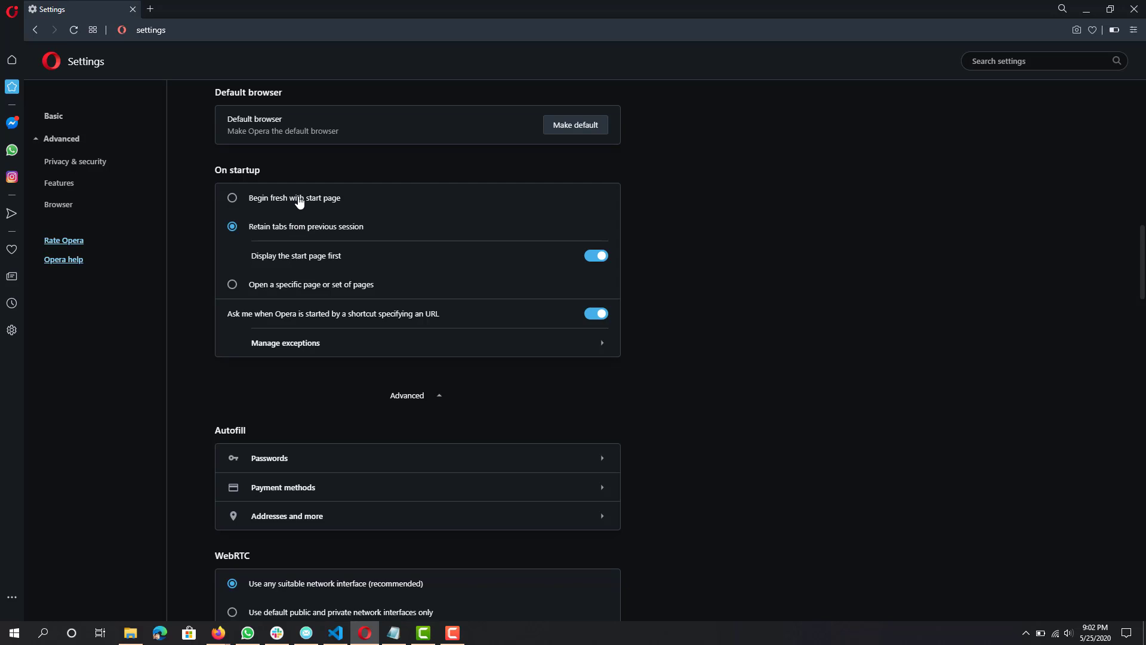
click(300, 203)
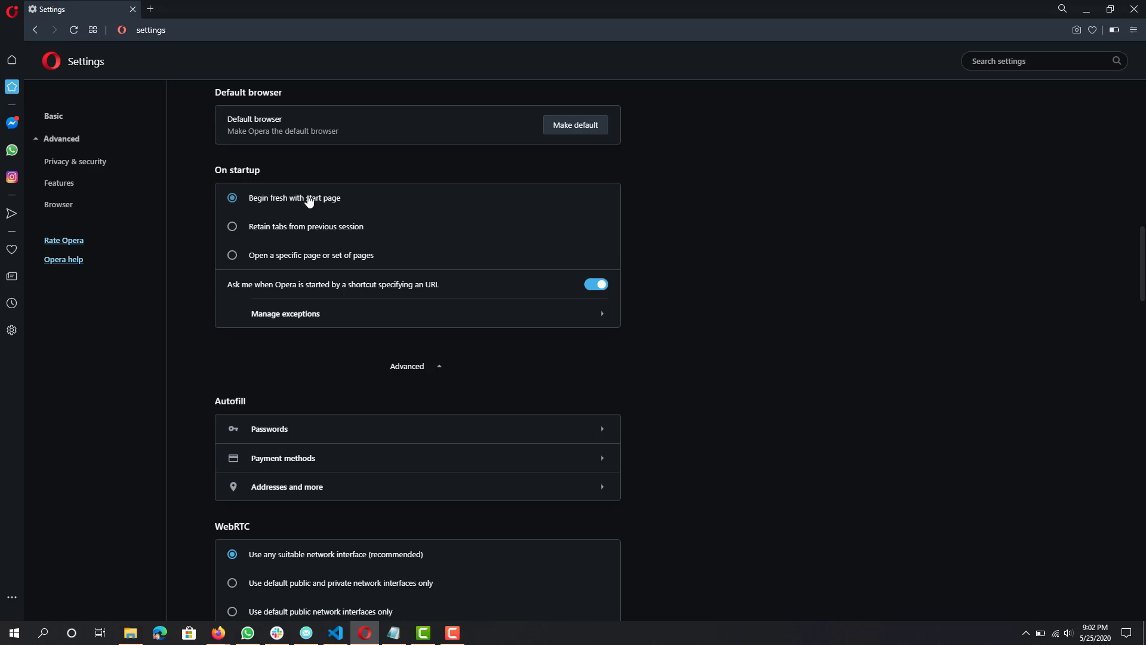
click(306, 227)
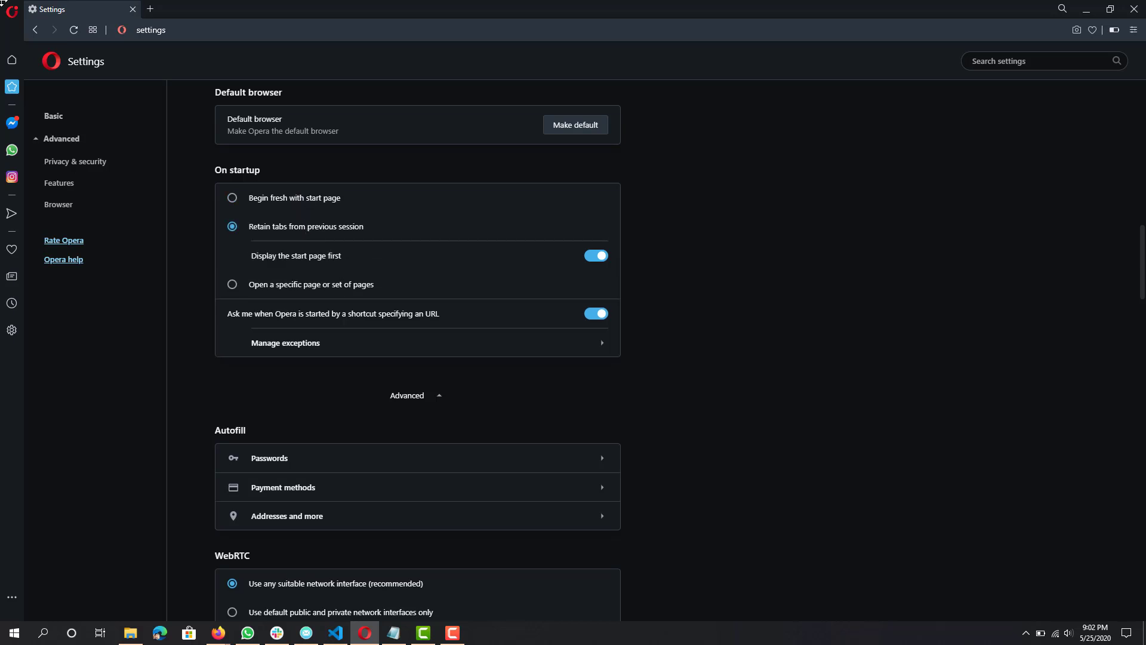
click(277, 202)
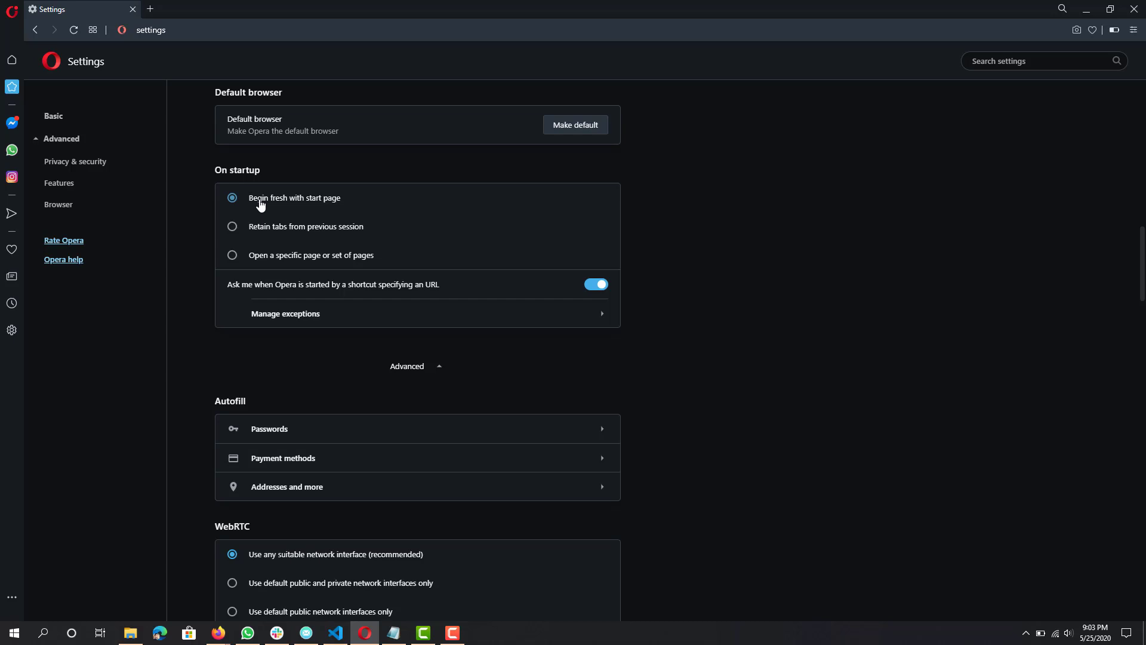
- Search the settings for "privacy"
scroll(435, 507, down, 8)
scroll(511, 373, down, 5)
scroll(525, 367, down, 12)
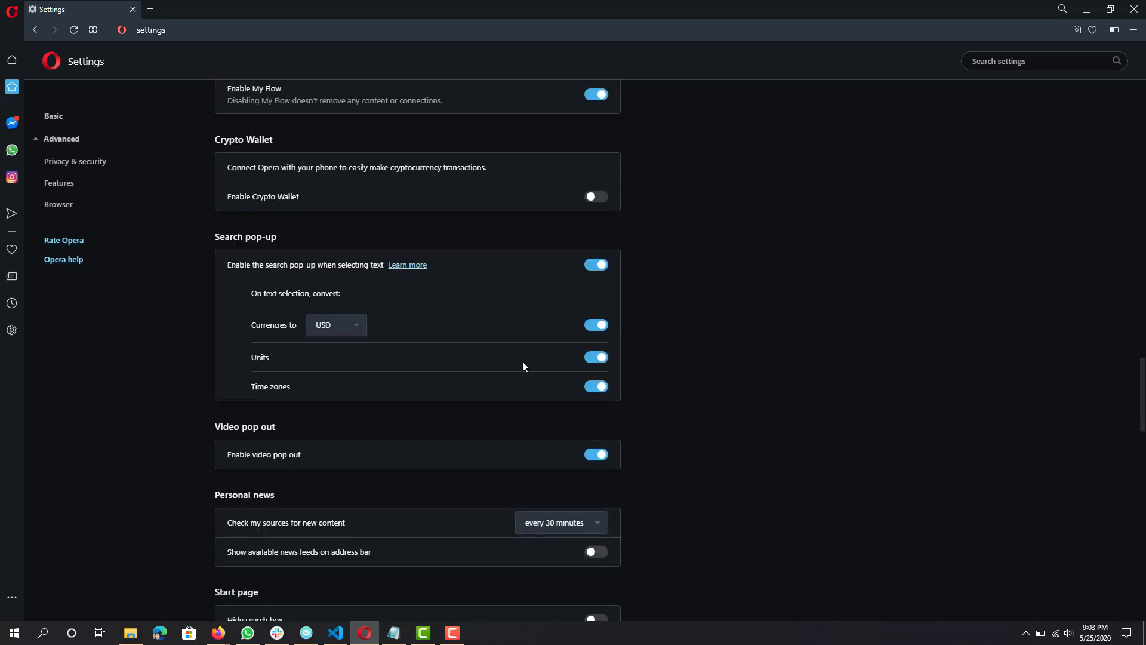
scroll(523, 362, down, 11)
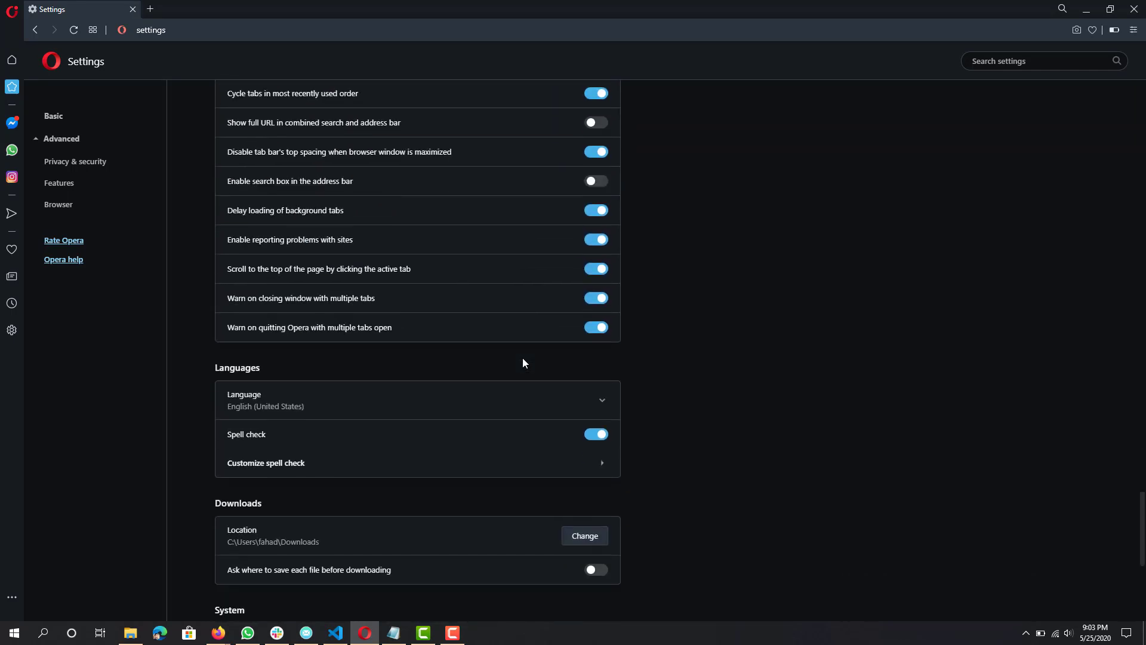
scroll(523, 362, up, 14)
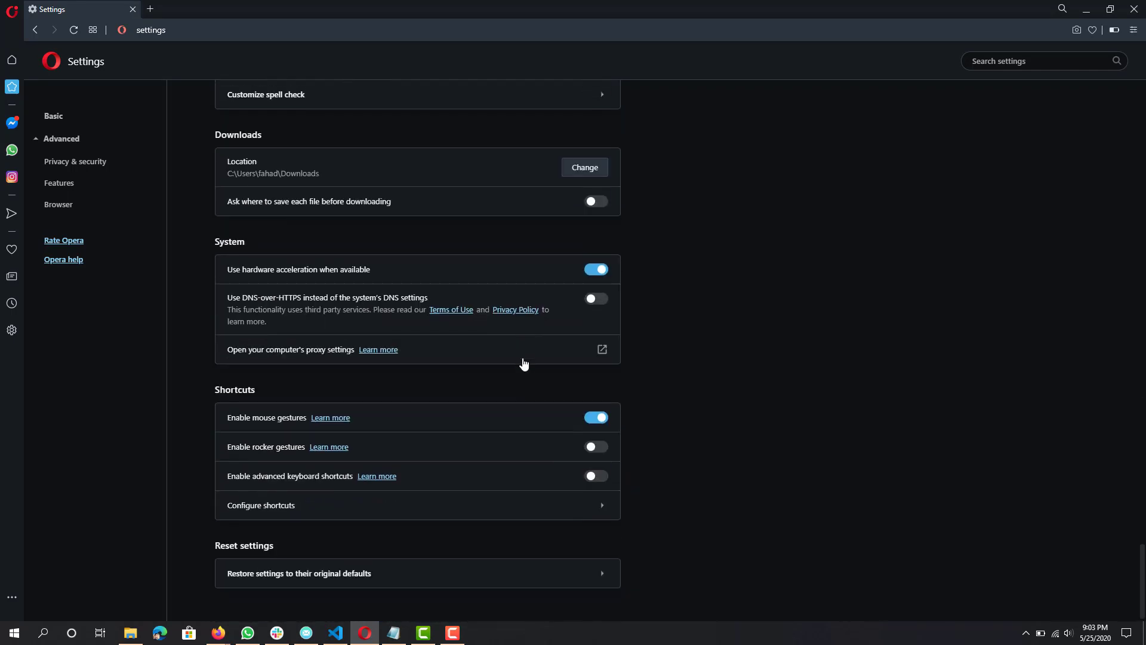
scroll(524, 364, up, 11)
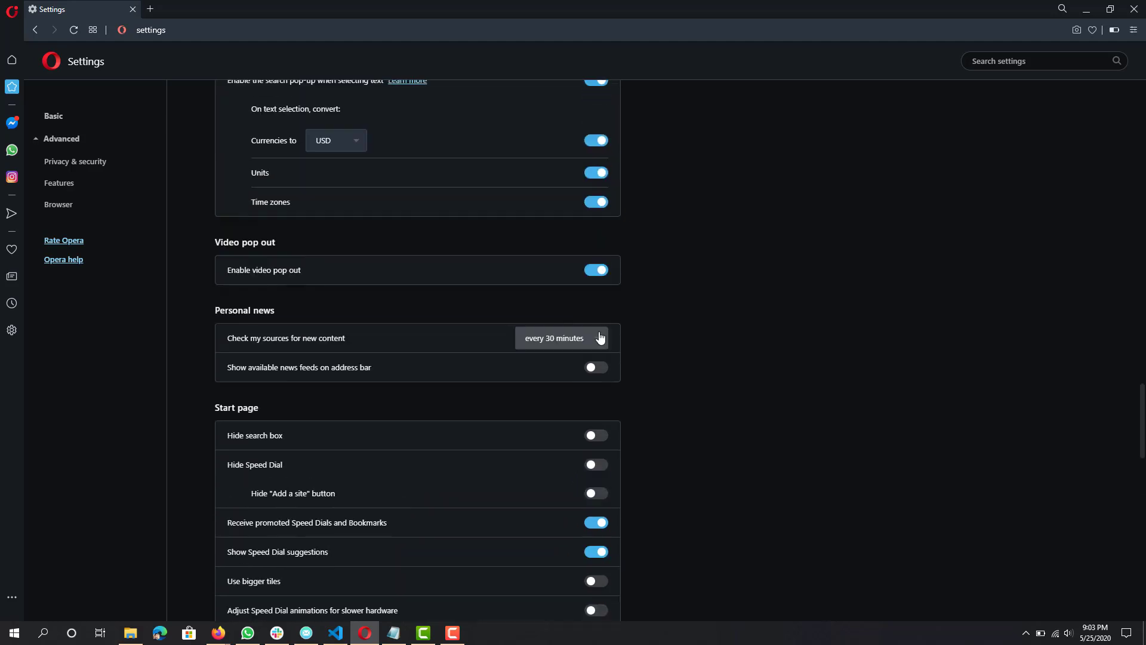
scroll(612, 333, up, 6)
key(ctrl+f)
text(p)
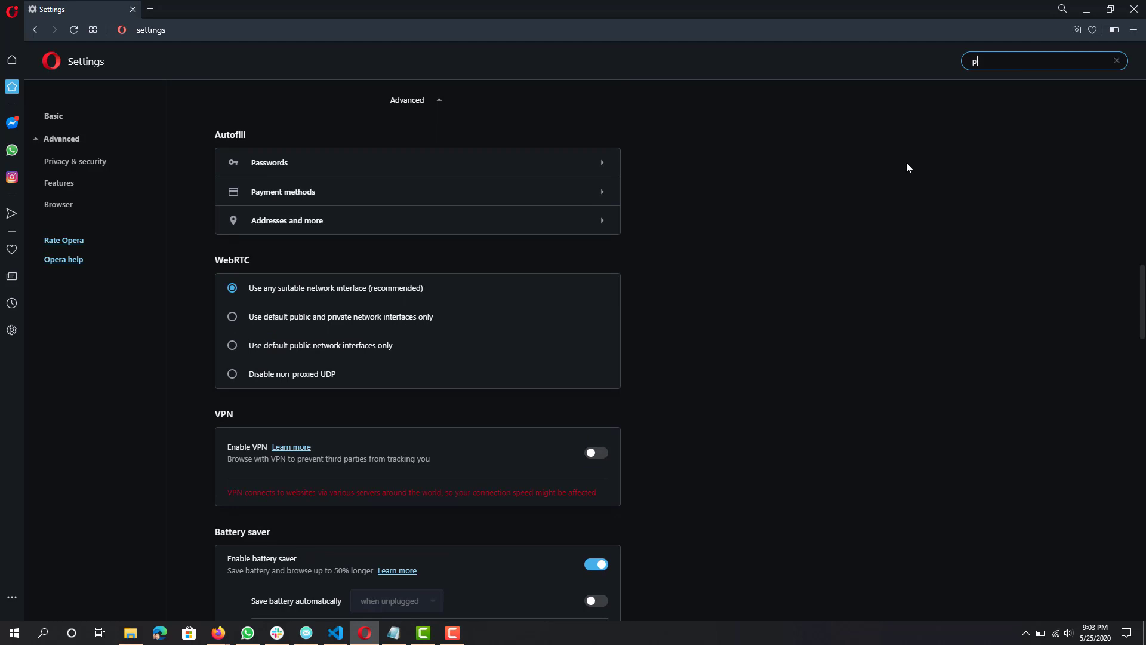
text(riva)
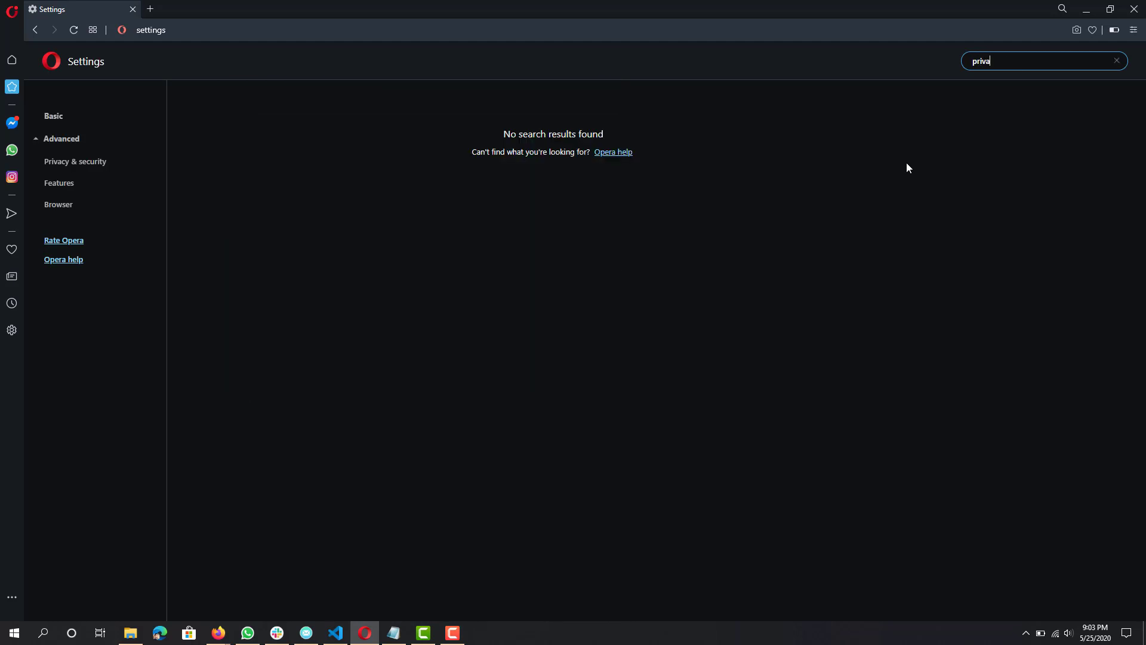
text(cy)
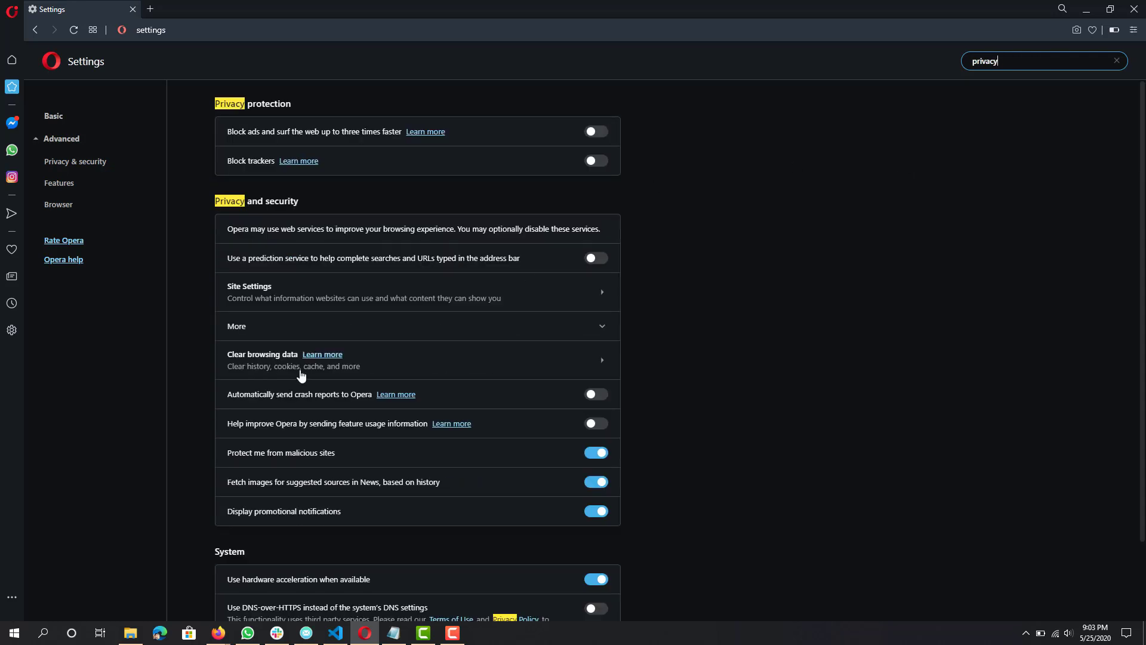
- Turn off fetching images for suggested News sources and displaying promotional notifications under Privacy and security
triple_click(252, 200)
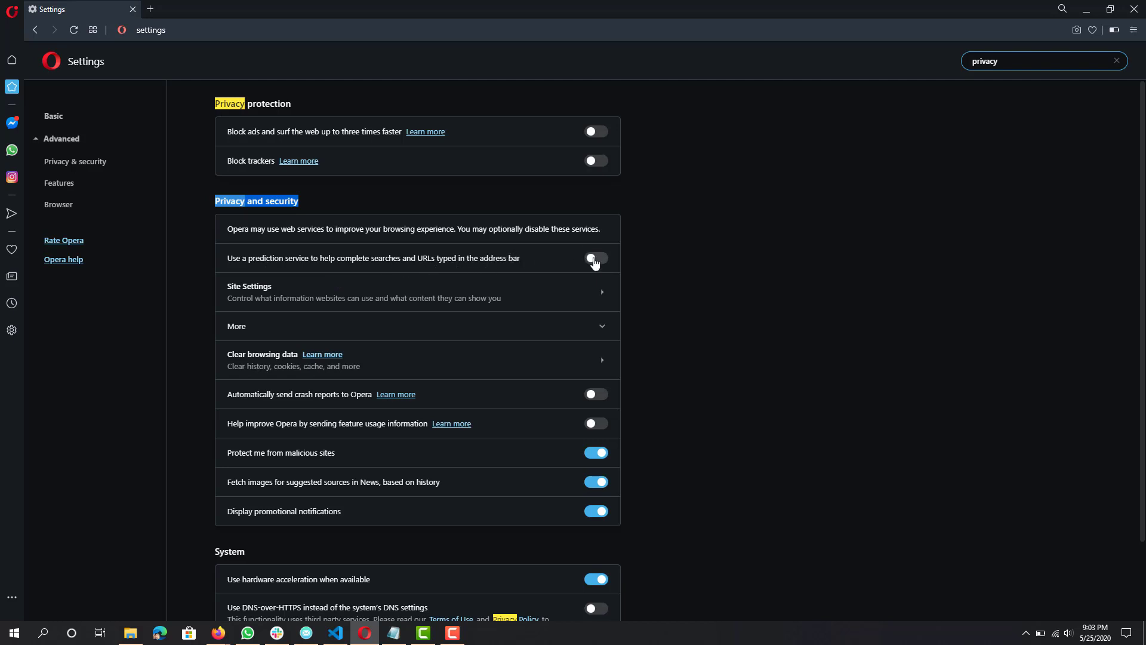
click(628, 265)
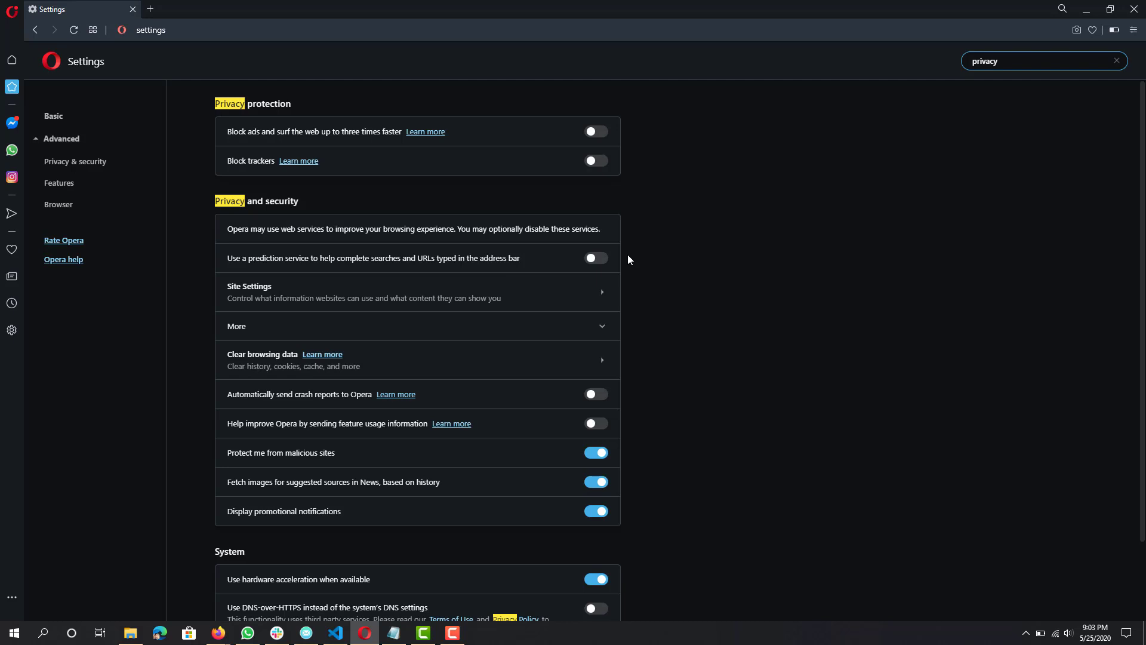
scroll(628, 255, down, 1)
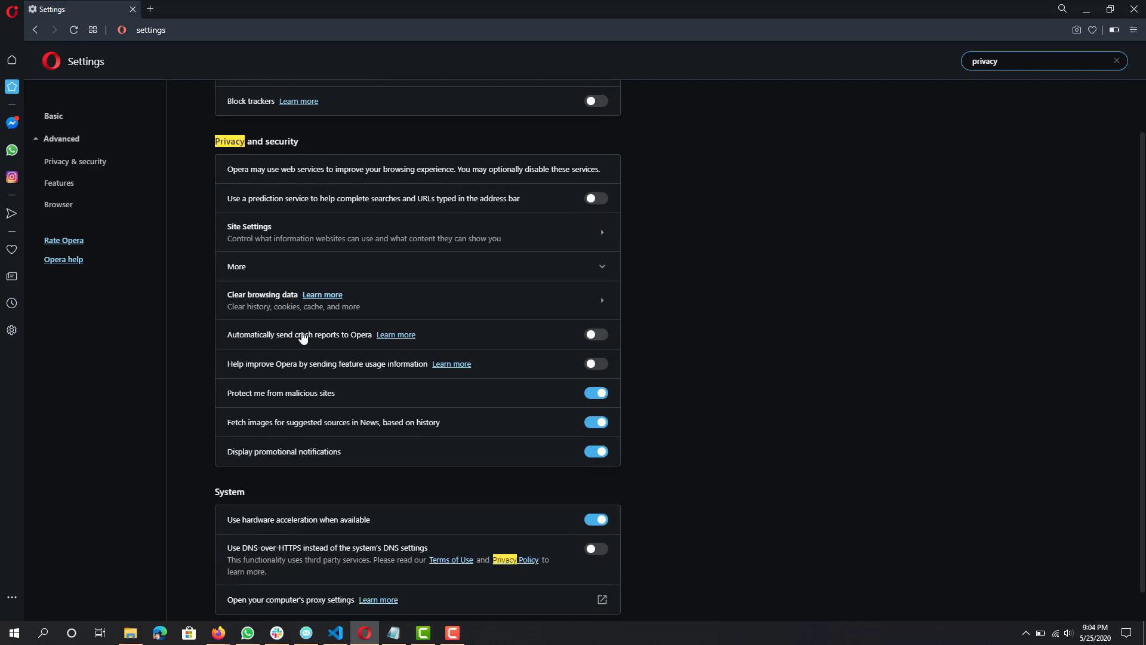
drag(250, 340, 357, 344)
click(359, 345)
click(601, 424)
drag(327, 451, 258, 461)
click(453, 459)
click(606, 455)
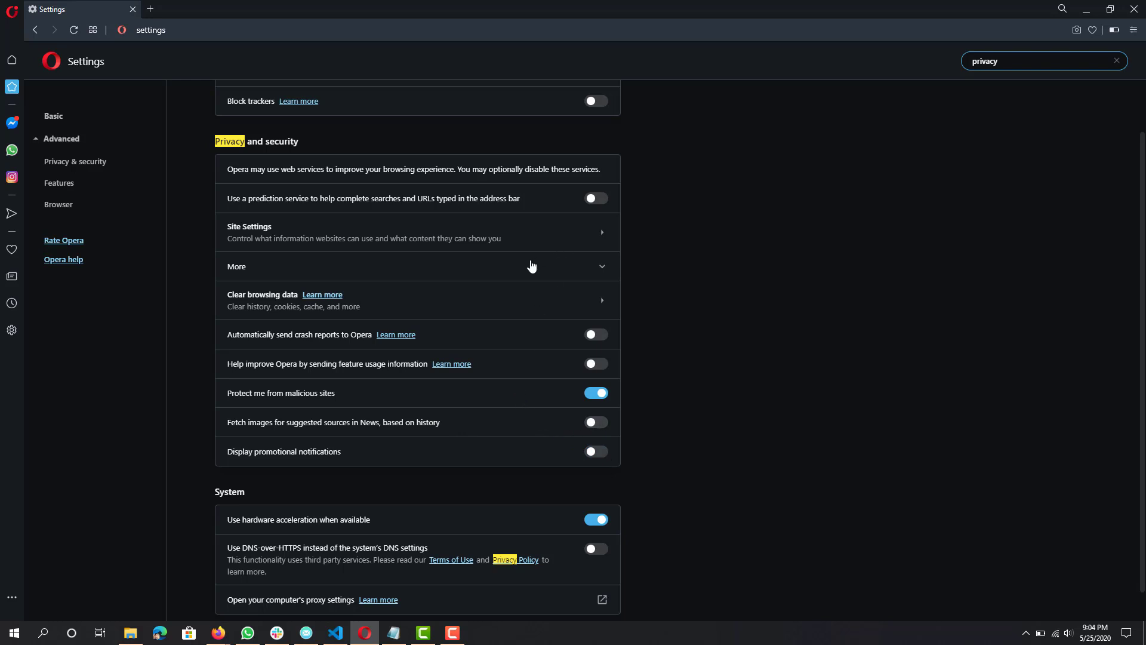
- Search the settings for "webrtc" and set the WebRTC option to "Disable non-proxied UDP"
scroll(798, 253, up, 1)
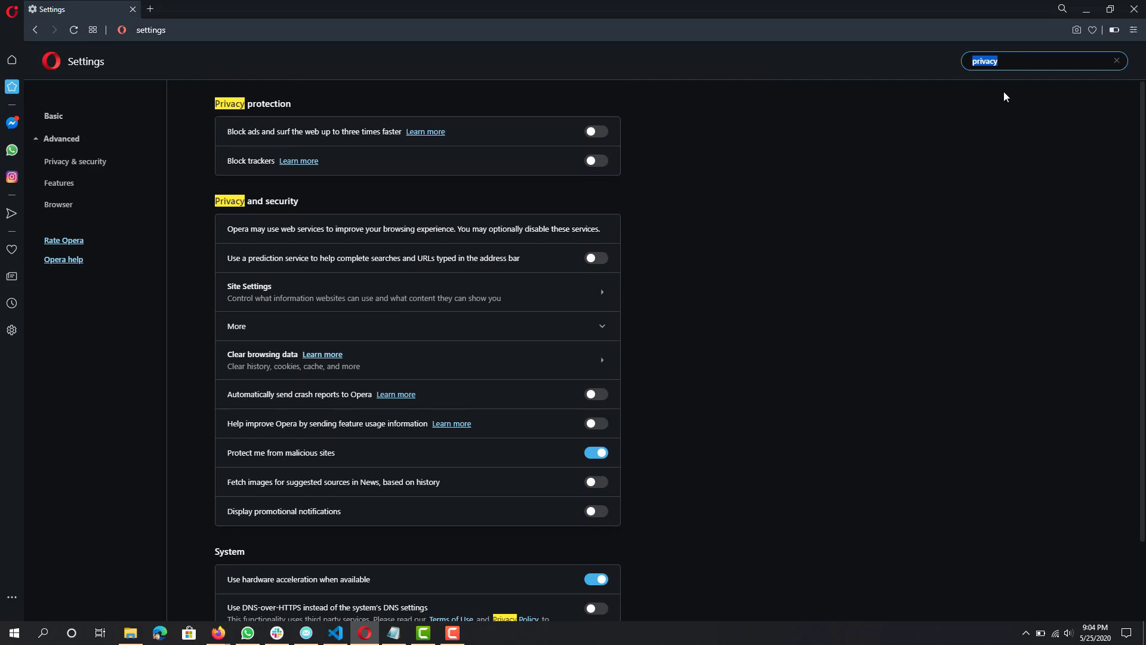
text(rtc)
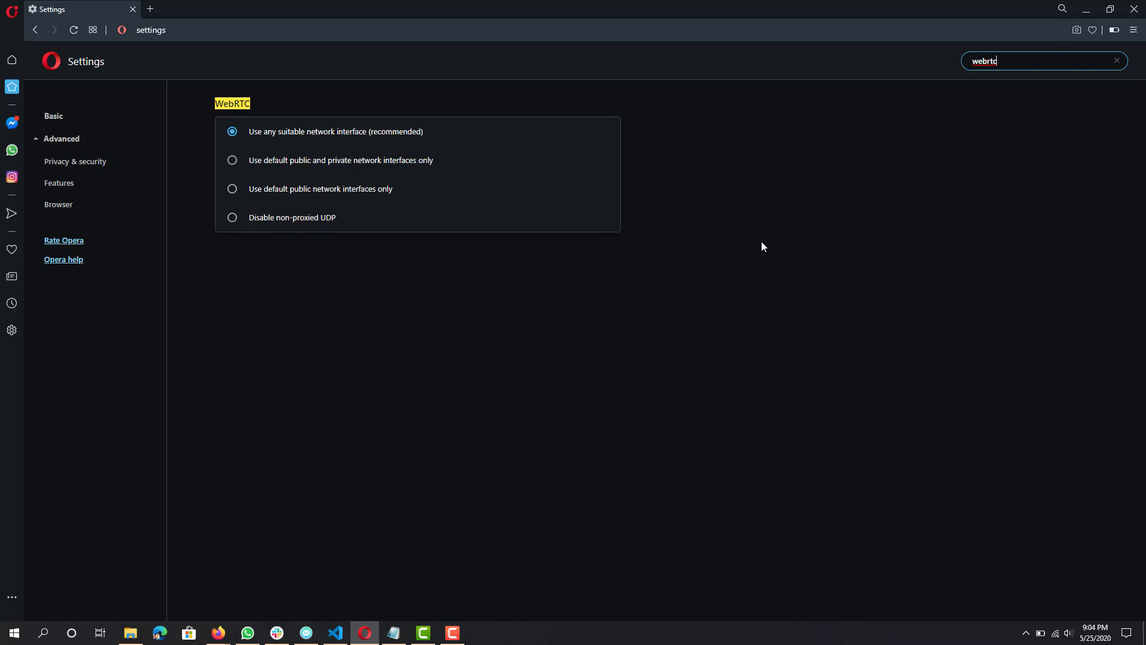
click(251, 220)
- Search the settings for "battery" and for "instant"
double_click(1046, 62)
text(battery)
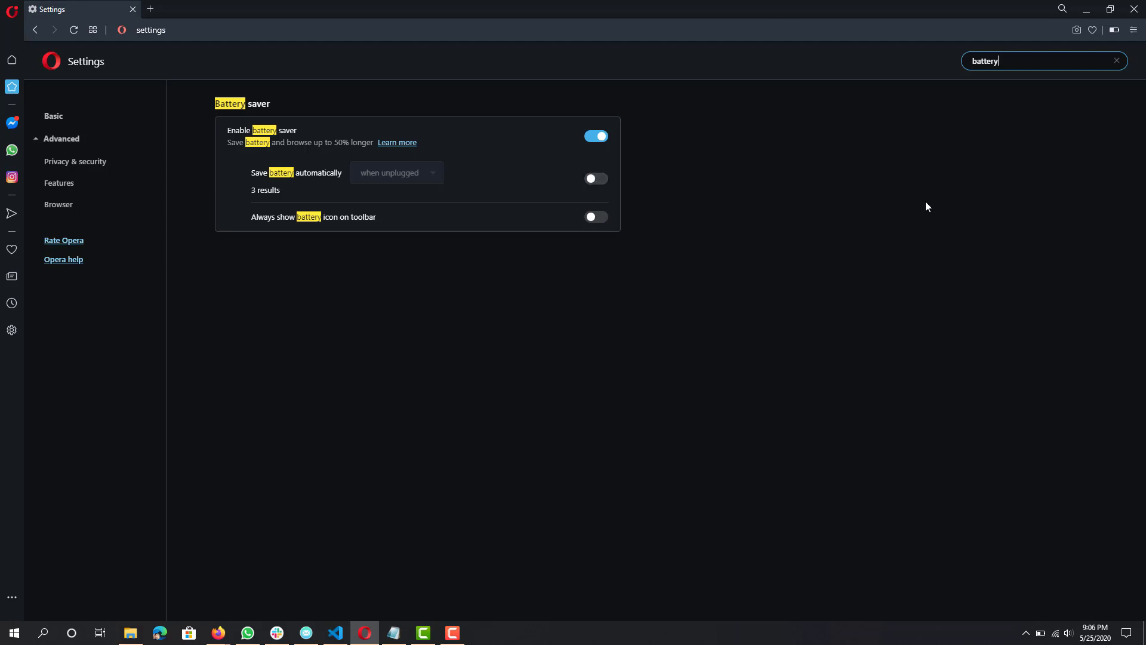
key(ctrl+a)
text(instan)
key(BackSpace)
key(BackSpace)
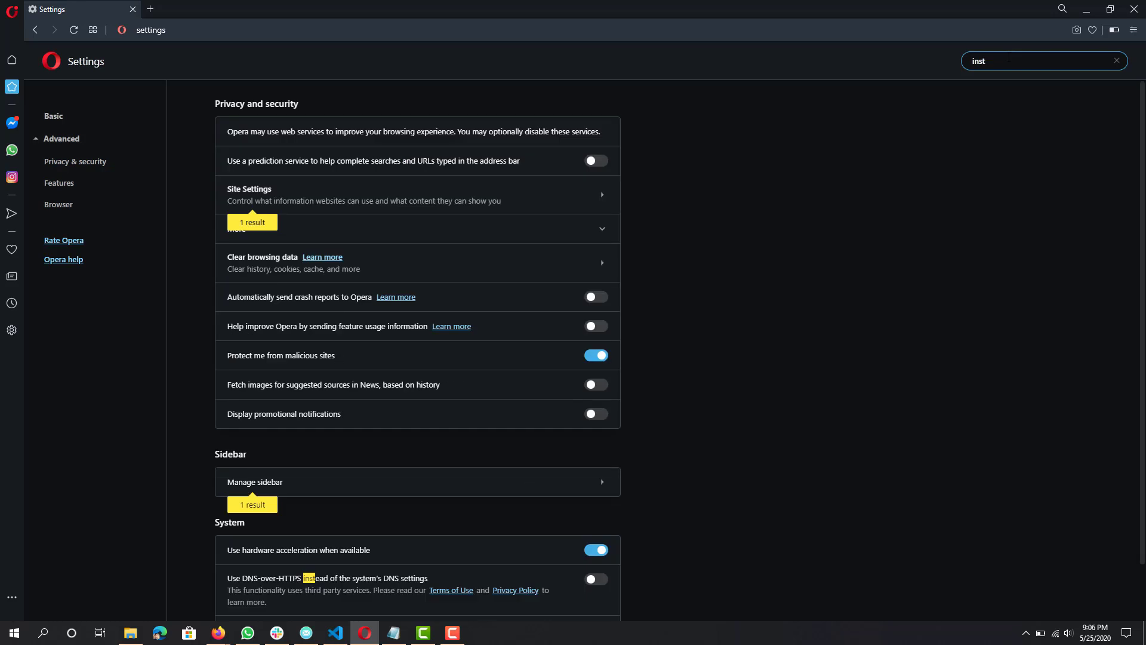
text(ant)
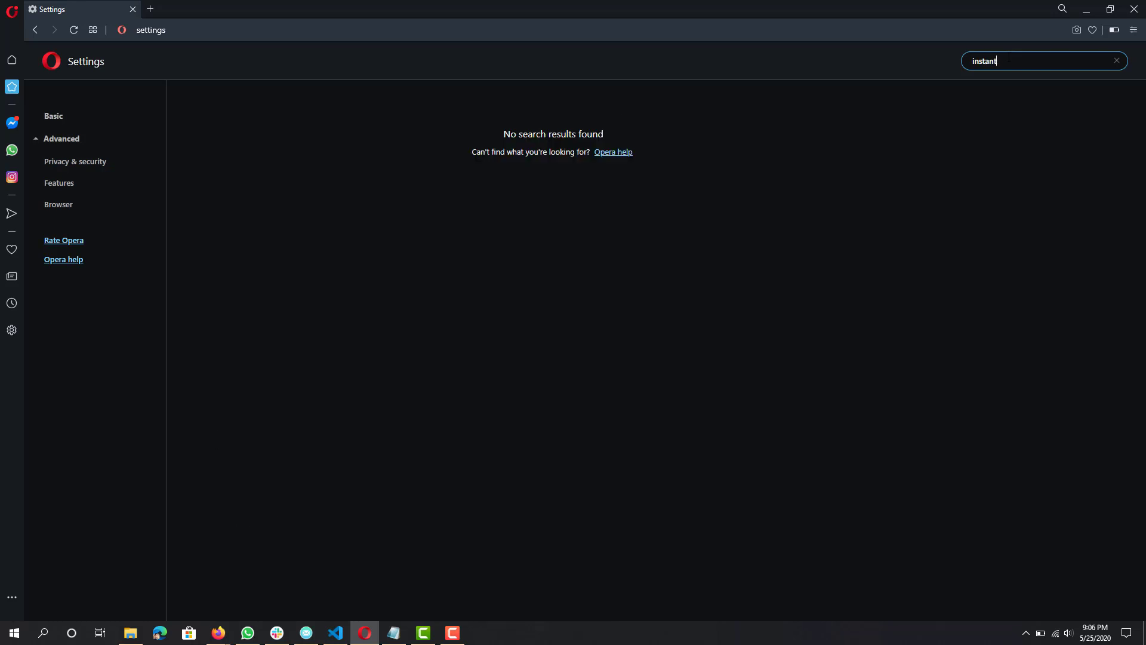
- Search the settings for "search" and clear that query
double_click(1009, 58)
key(BackSpace)
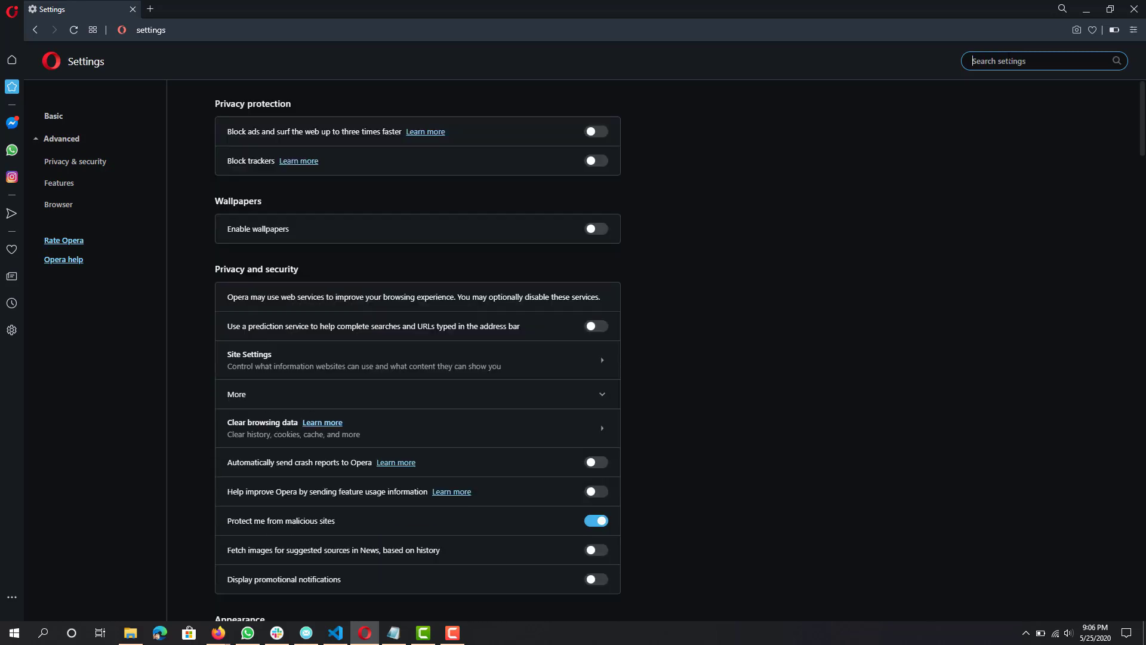
text(search)
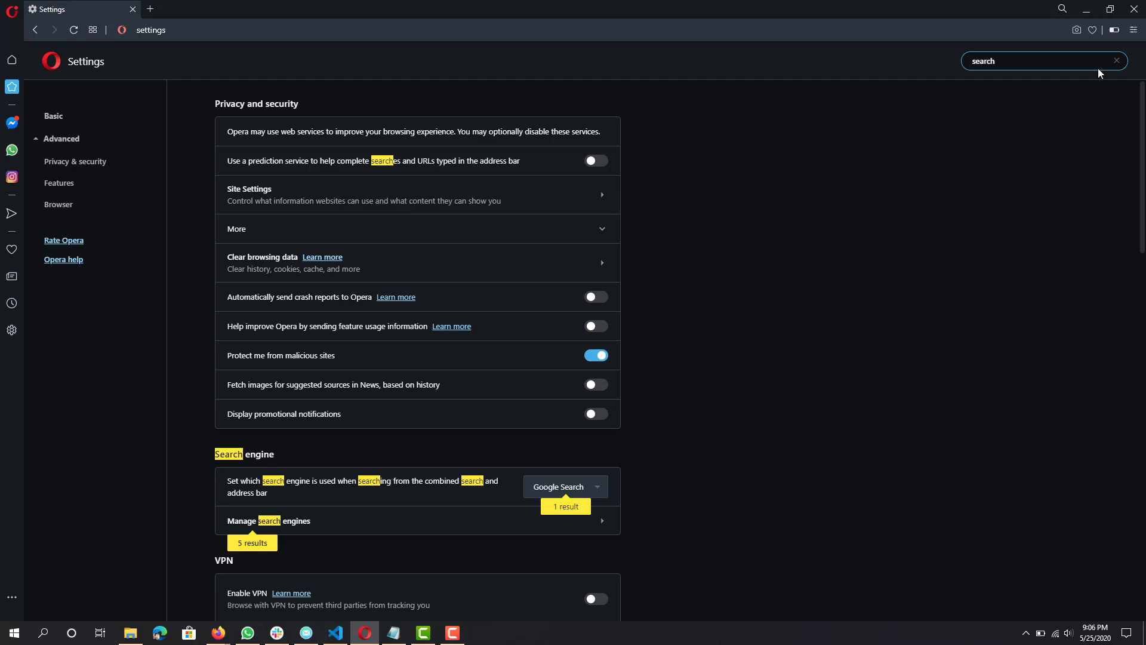
click(1117, 61)
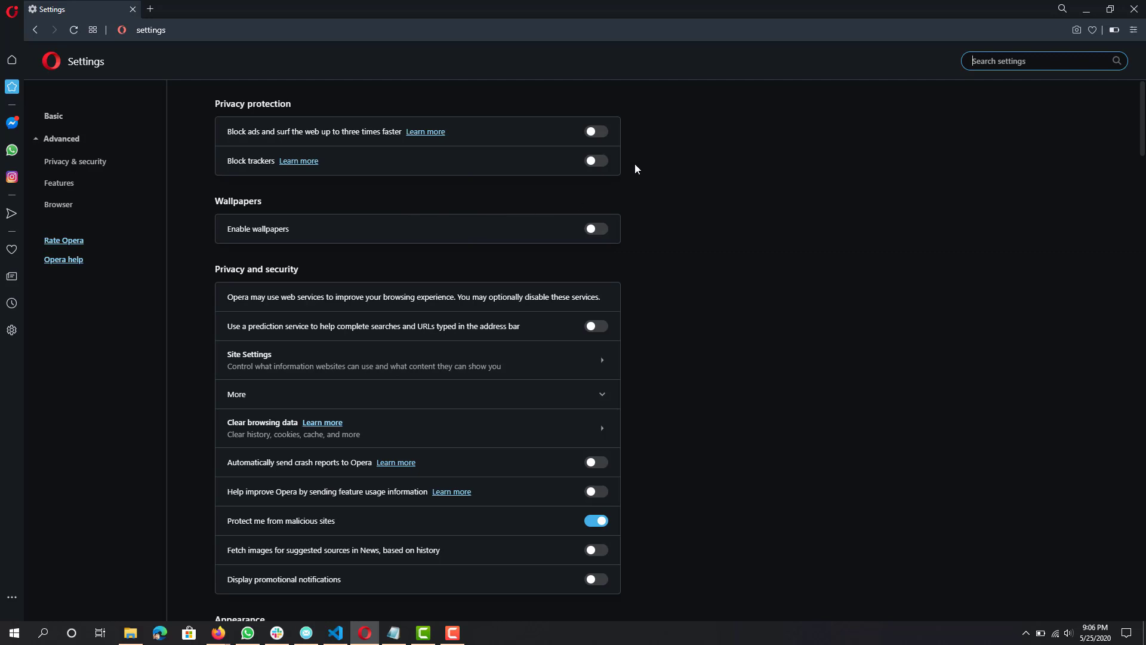
- Find the "my flow" settings, disable My Flow, and clear the settings search
text(my flow)
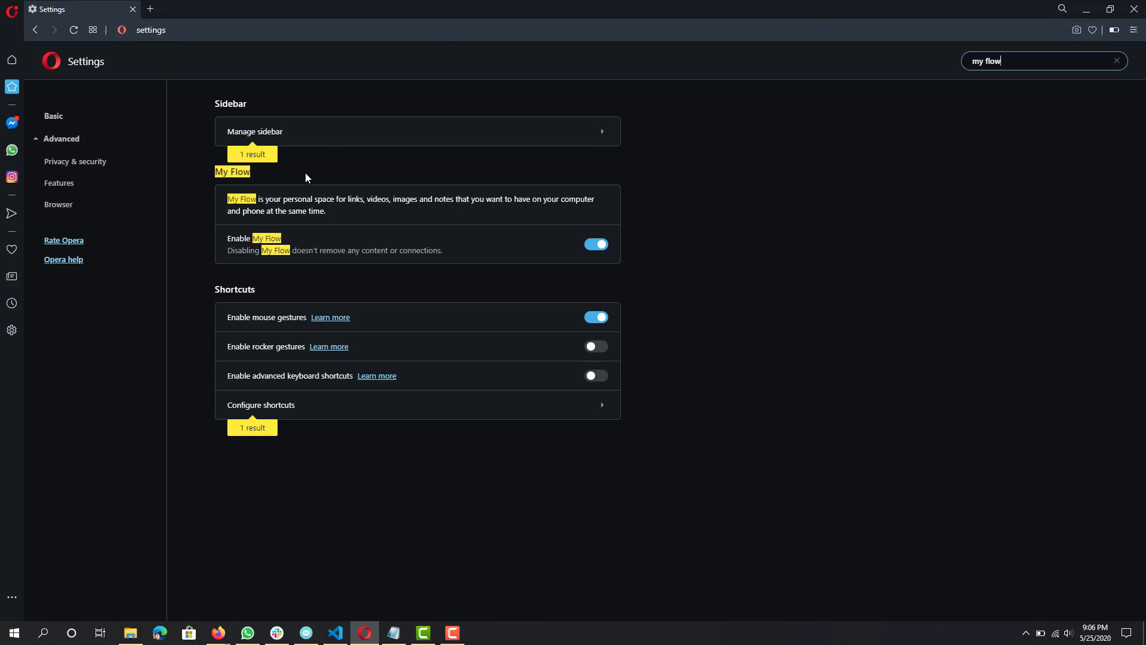
click(590, 245)
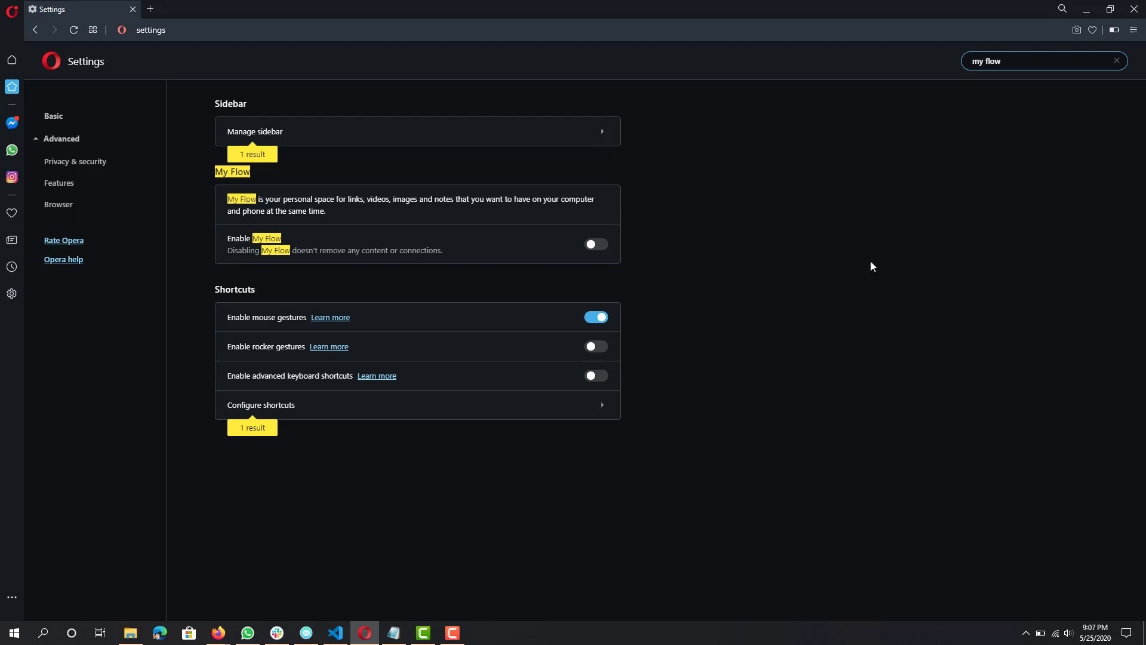
click(1116, 61)
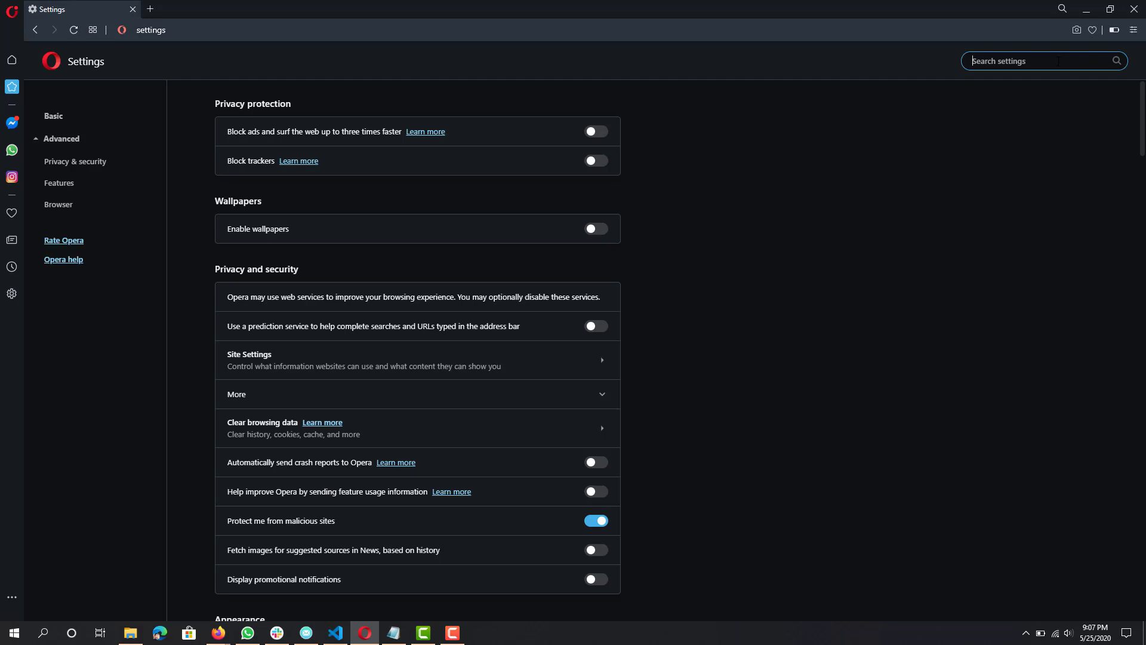
- Search the settings for "crypto", check the Enable Crypto Wallet option, and clear the search
text(crypto)
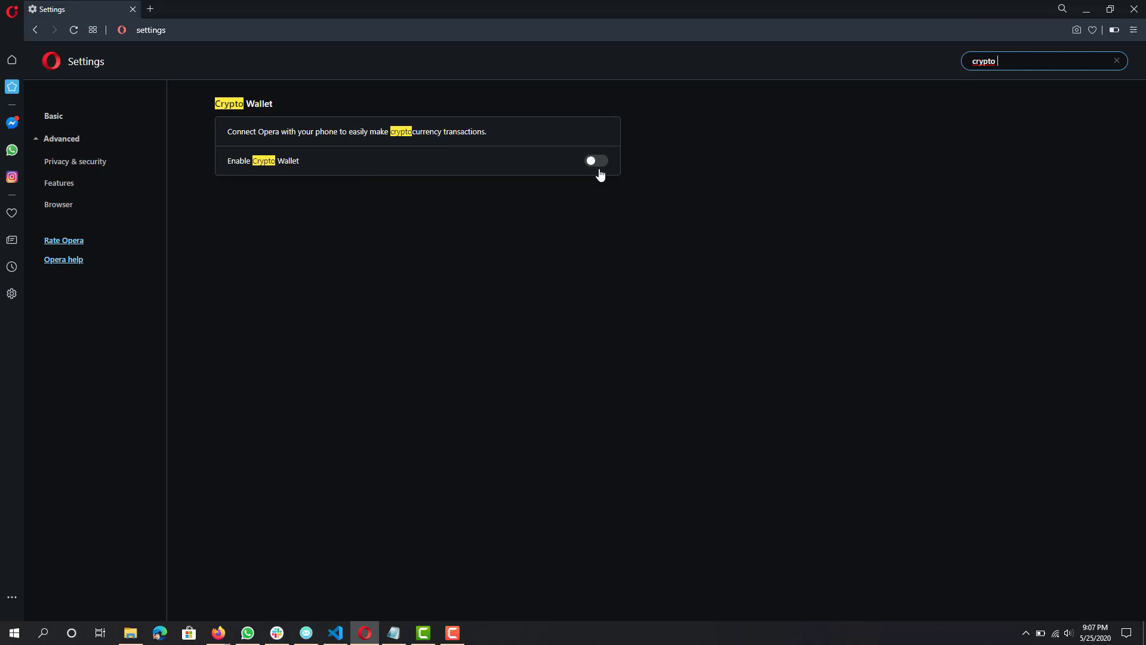
drag(270, 166, 302, 164)
triple_click(302, 164)
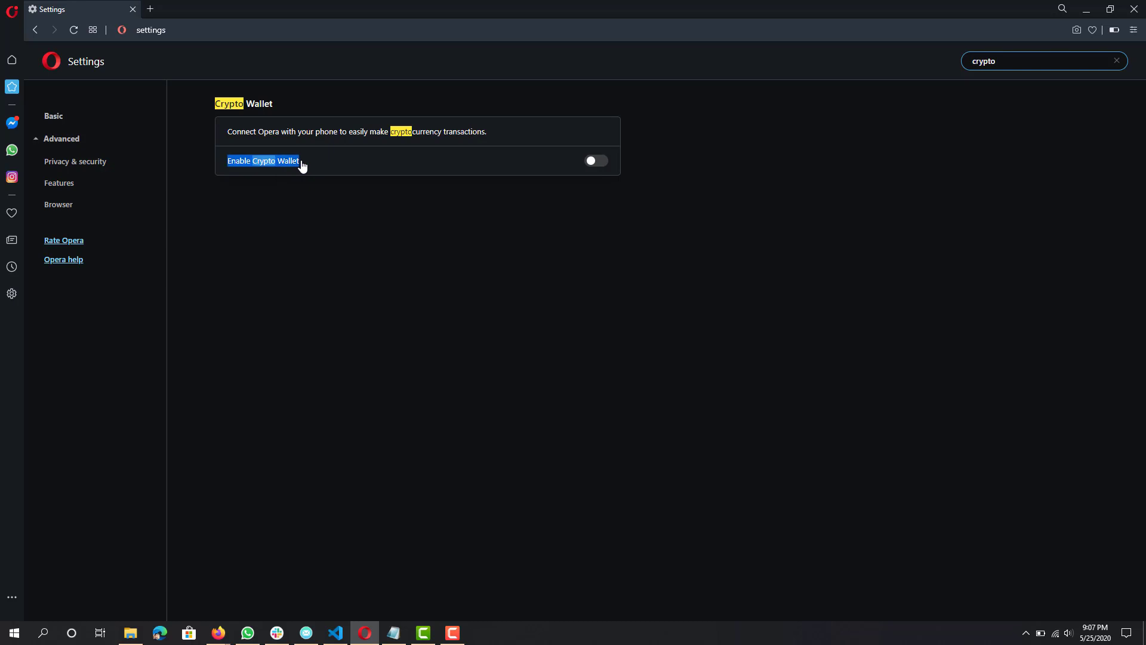
click(343, 240)
click(1116, 60)
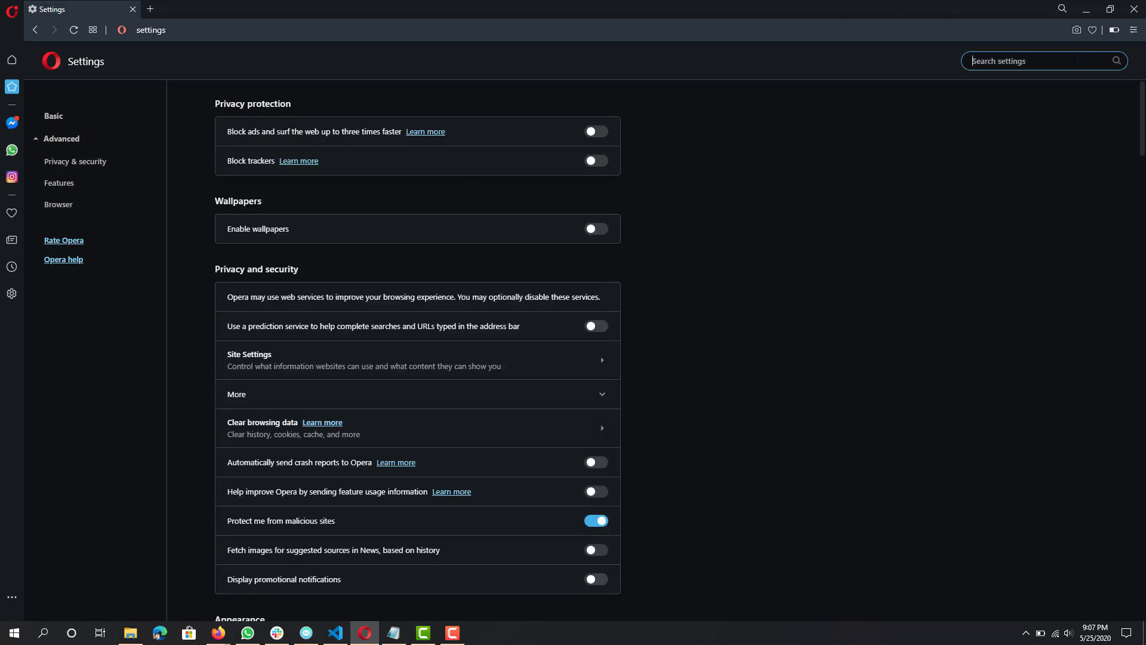
- Search the settings for "search pop" and disable the search pop-up when selecting text
text(seach)
key(ctrl+a)
key(Right)
key(BackSpace)
key(BackSpace)
text(rch)
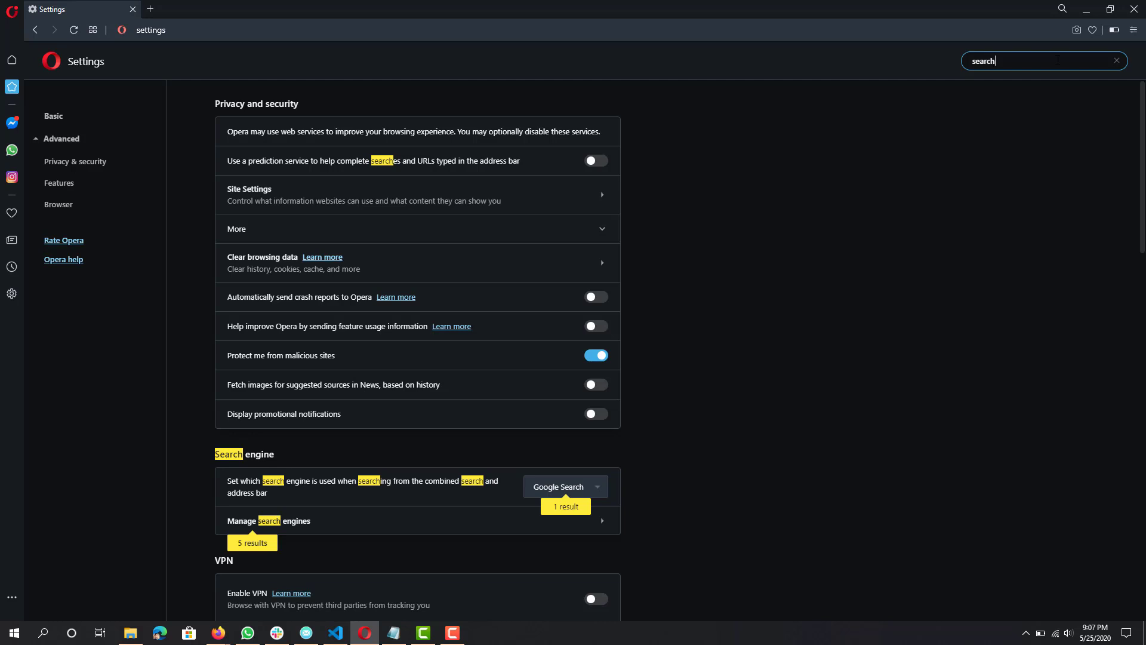
text( pop)
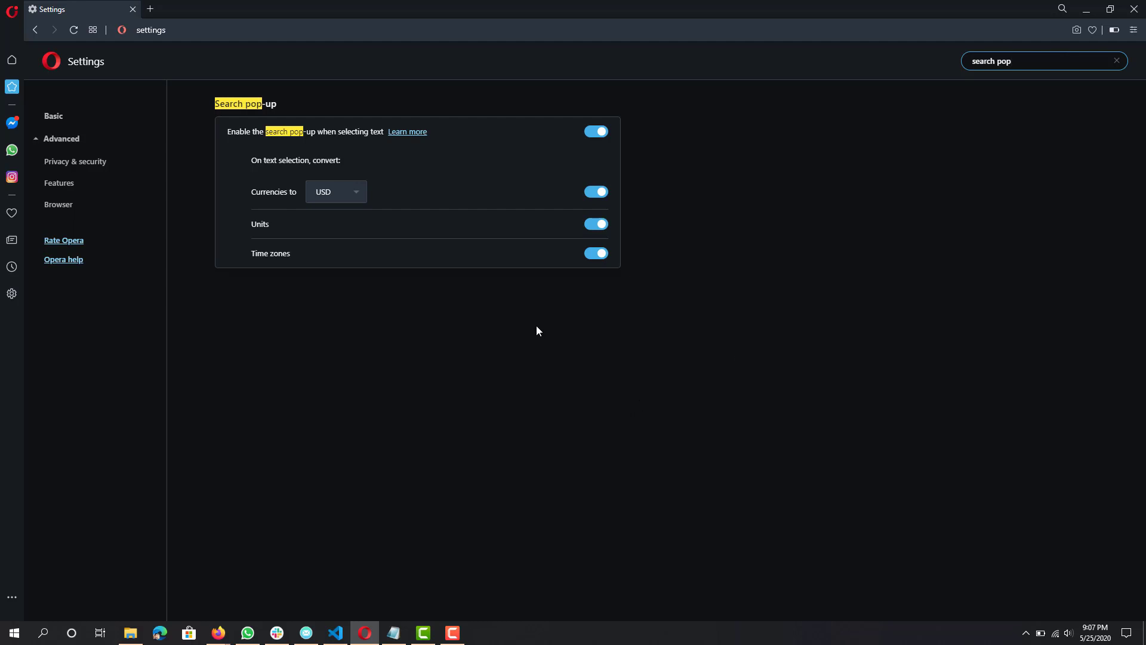
click(597, 132)
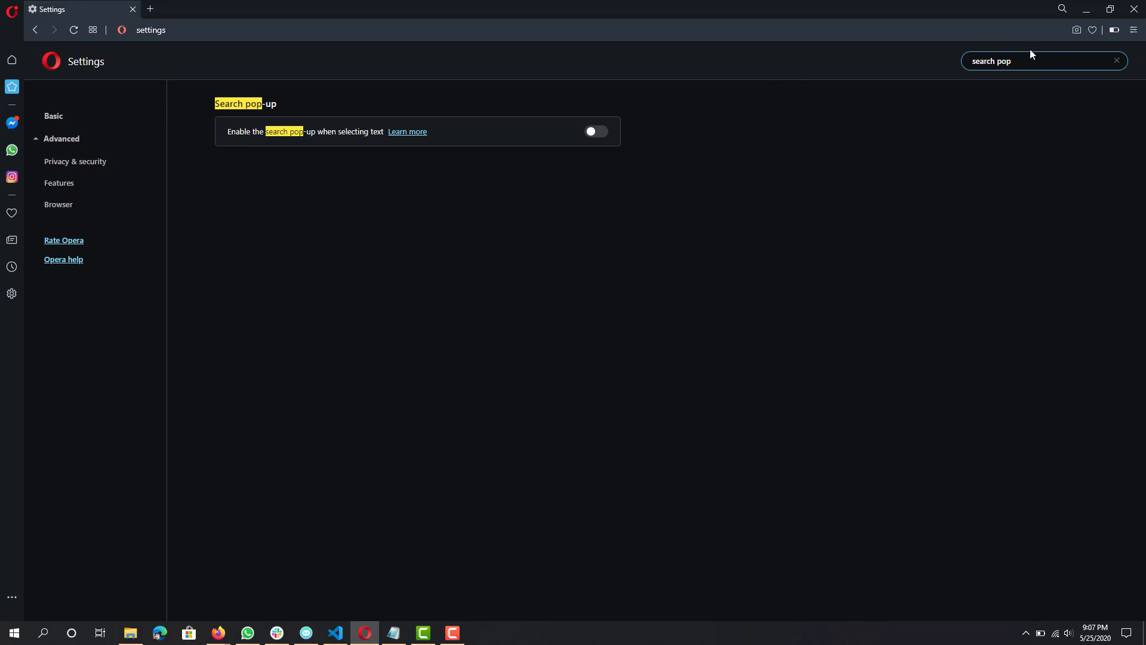
- Search the settings for "video pop", disable video pop out, and clear the search
key(ctrl+shift+Left)
key(ctrl+shift+Left)
text(vide)
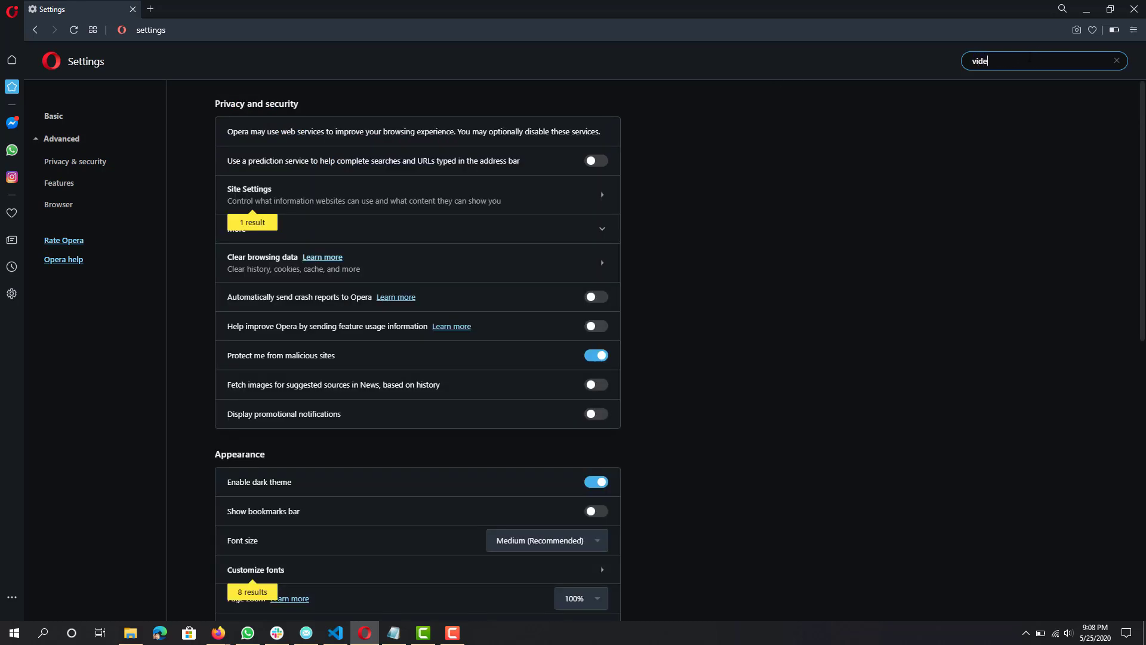
text(o po)
key(BackSpace)
text(op)
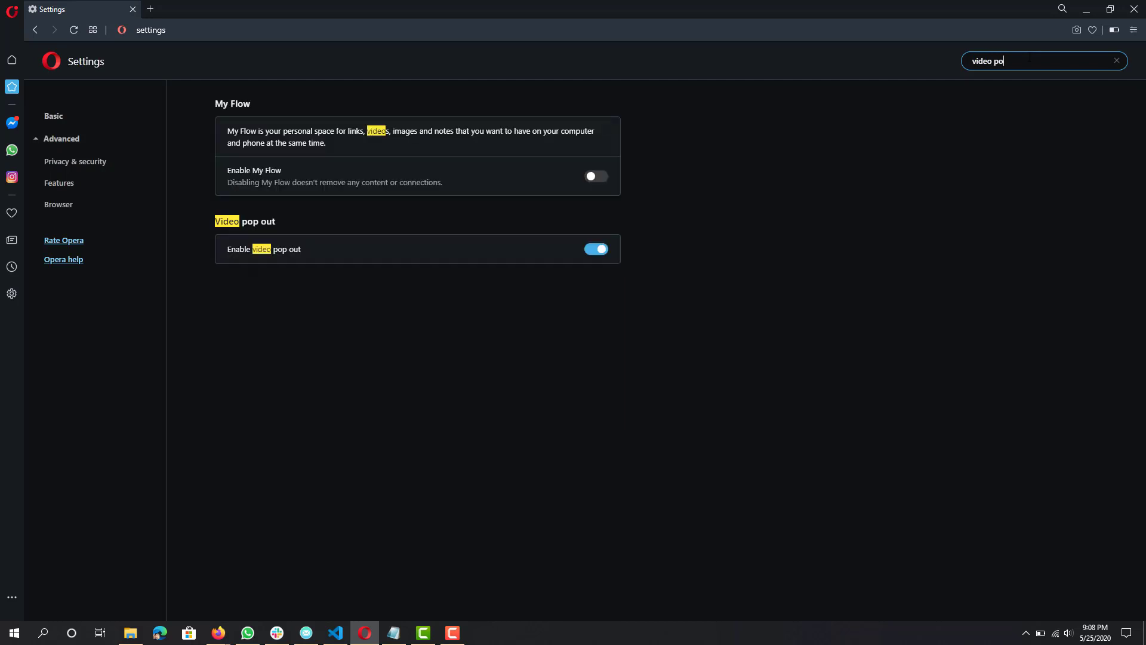
click(612, 136)
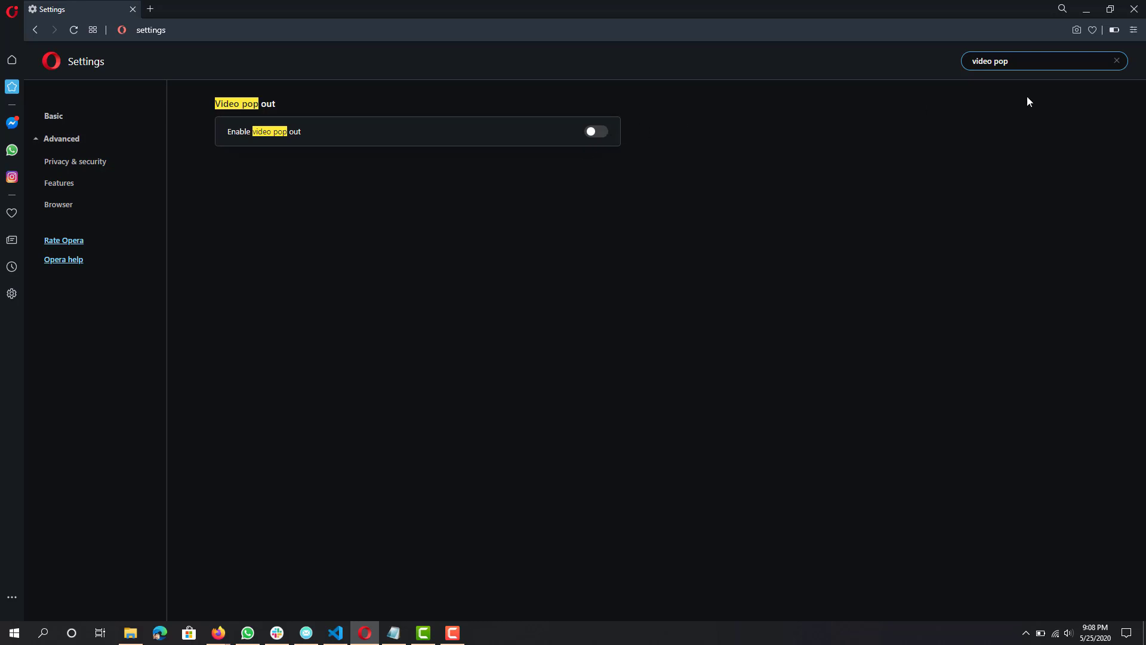
click(1117, 60)
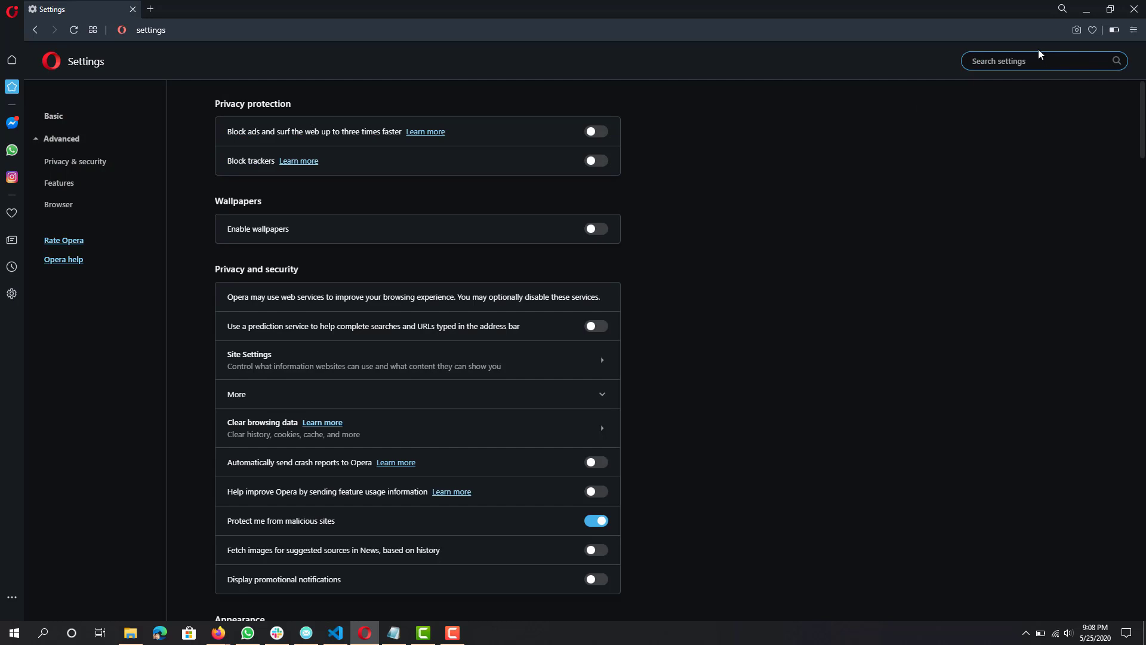
- Search the settings for "pers" and set the personal news option "Check my sources for new content" to never
text(pern)
key(BackSpace)
text(s)
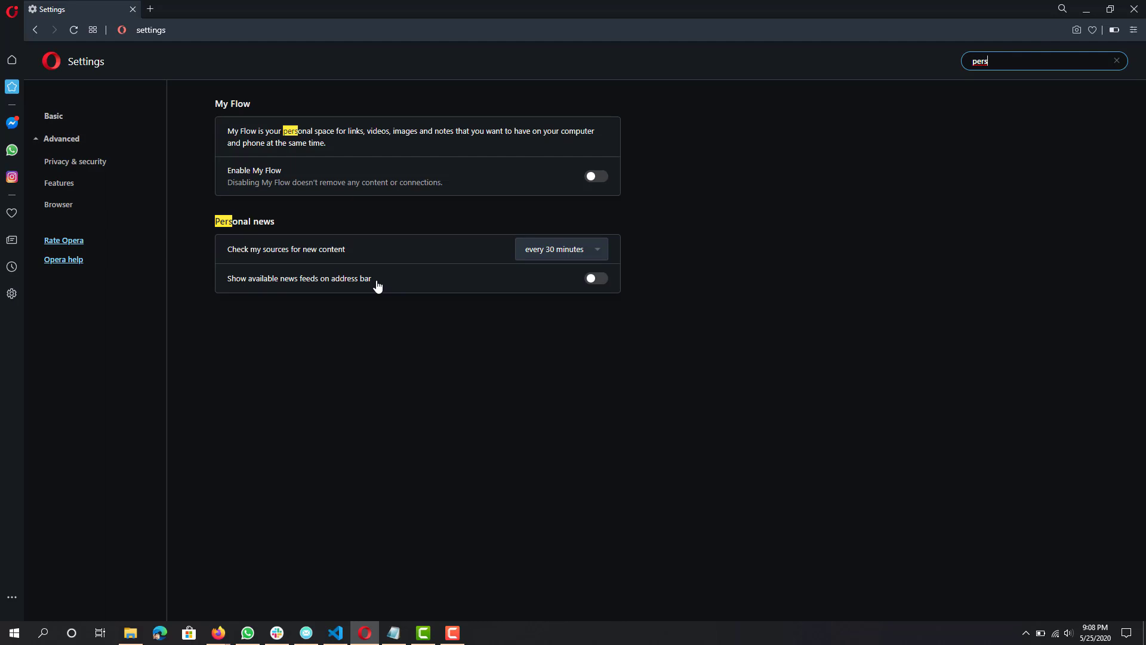
click(592, 256)
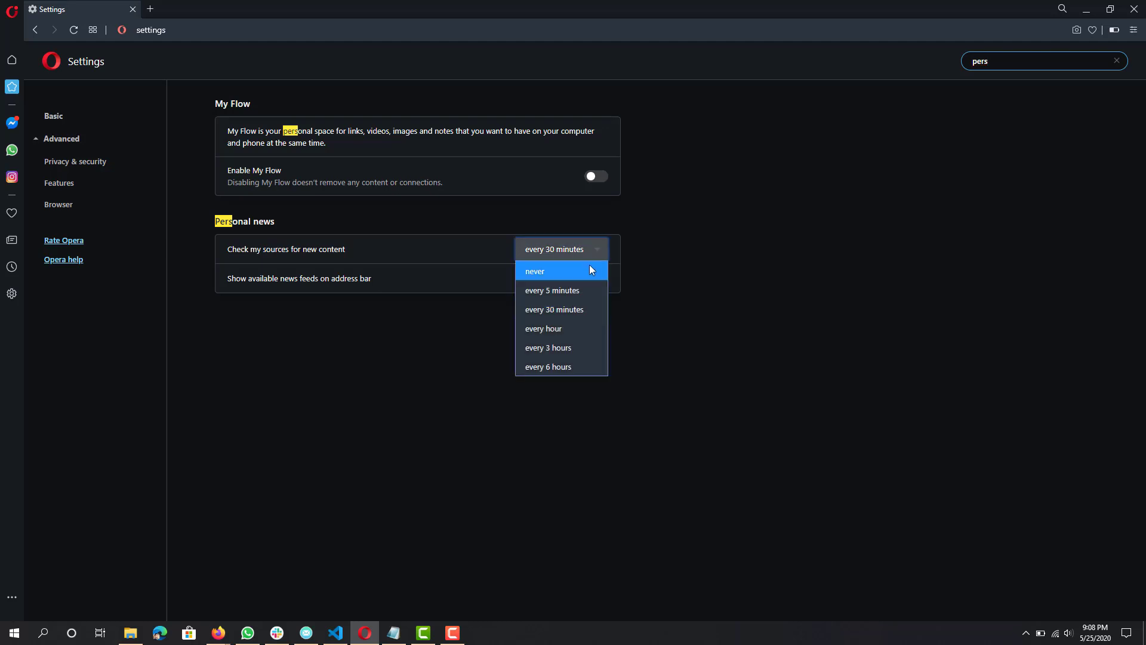
click(591, 270)
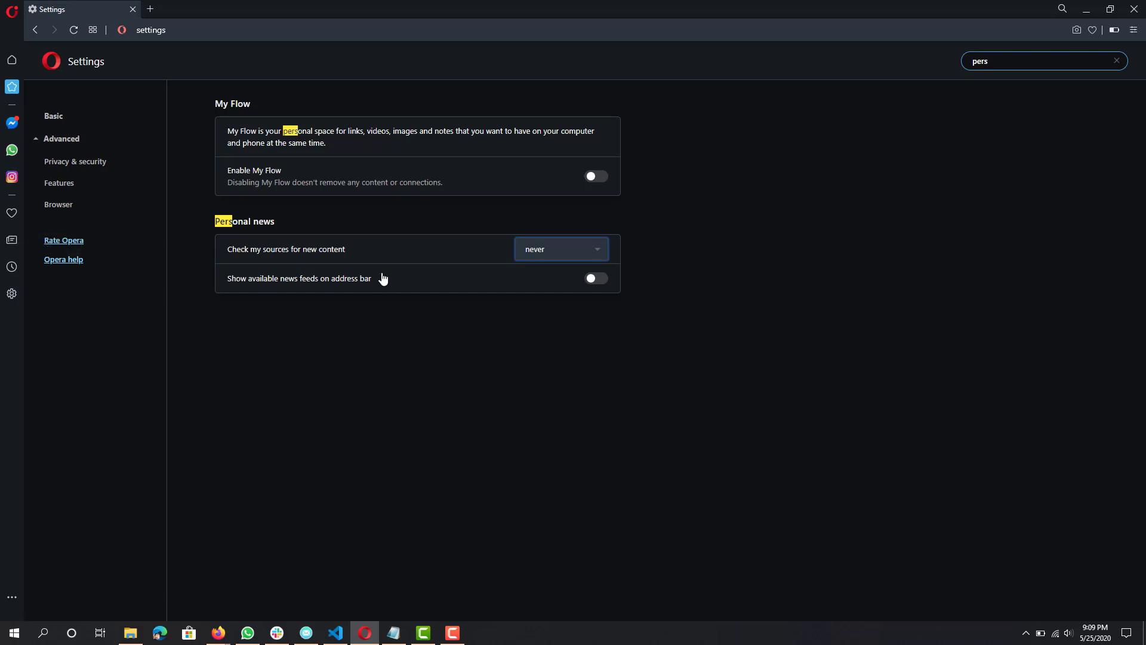
click(561, 249)
click(531, 257)
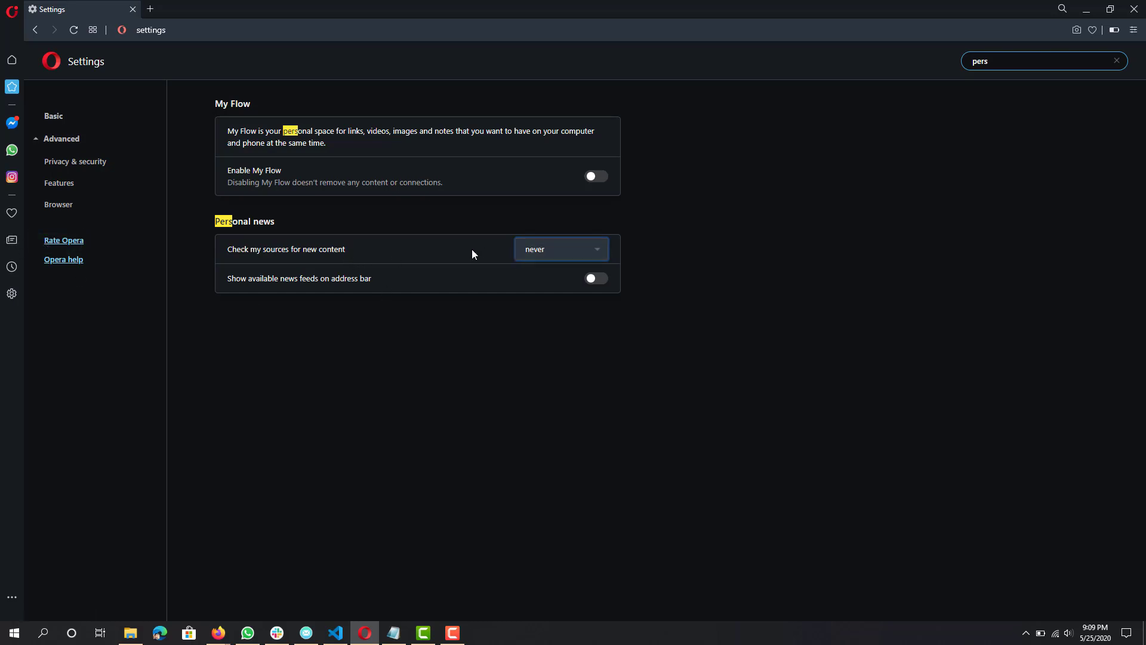
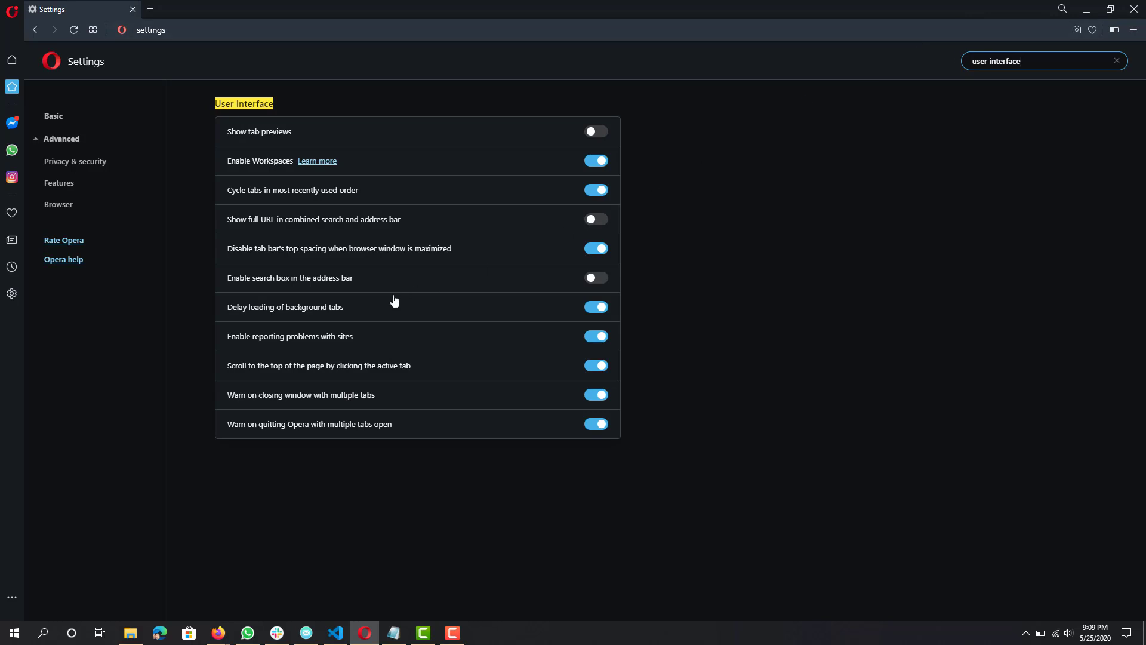
- In the user interface settings, toggle tab previews on and back off, and disable reporting problems with sites
click(276, 137)
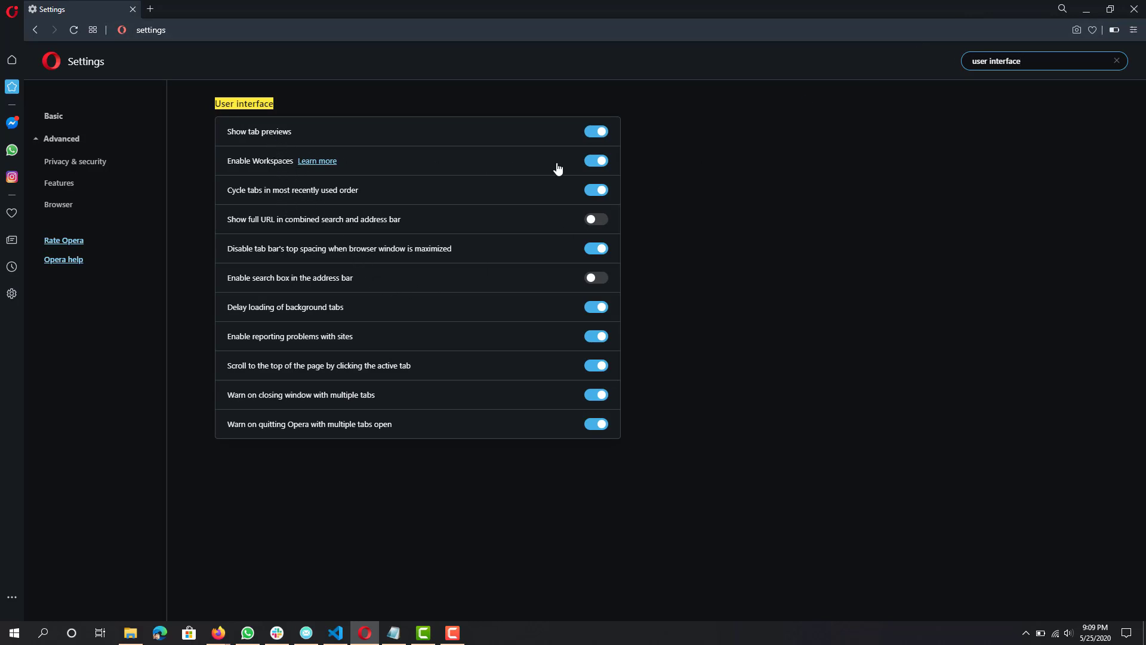
click(582, 143)
click(357, 337)
drag(358, 314, 237, 321)
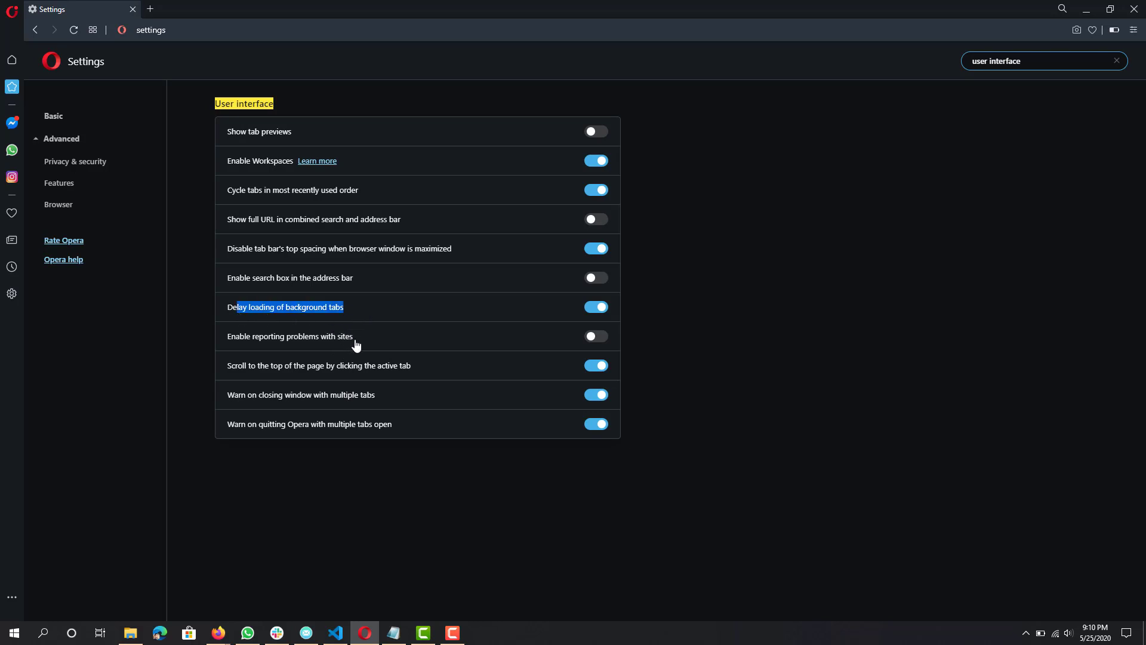
drag(354, 339, 251, 343)
click(210, 145)
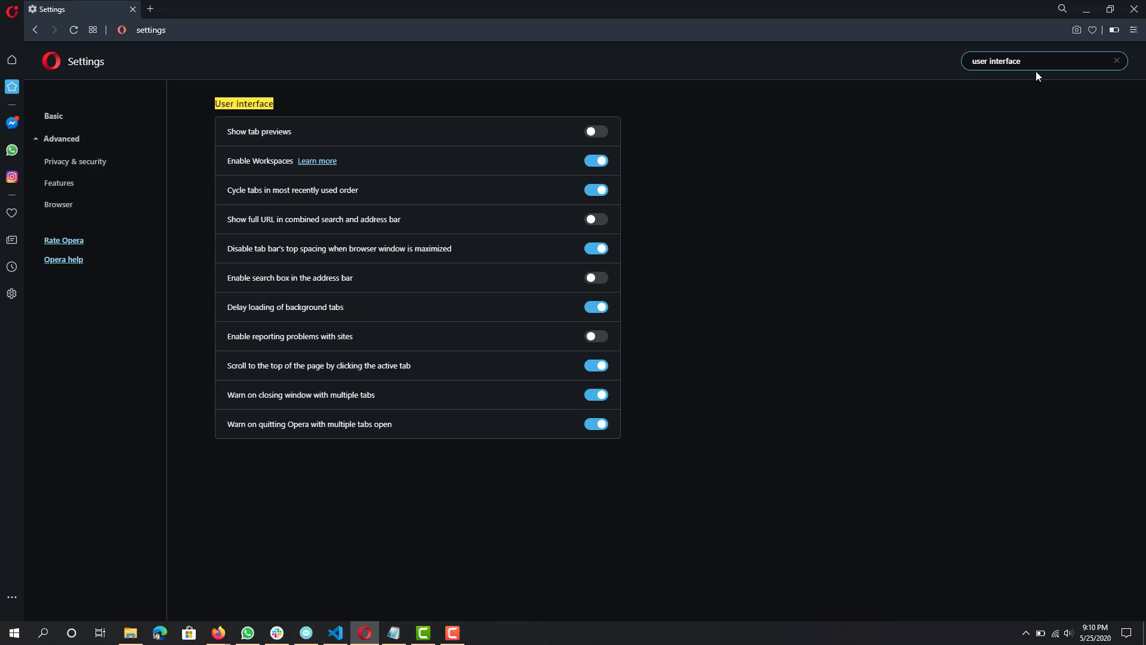
- Search the settings for "start page" and turn off promoted Speed Dials and Bookmarks and Speed Dial suggestions
triple_click(1019, 61)
text(start page)
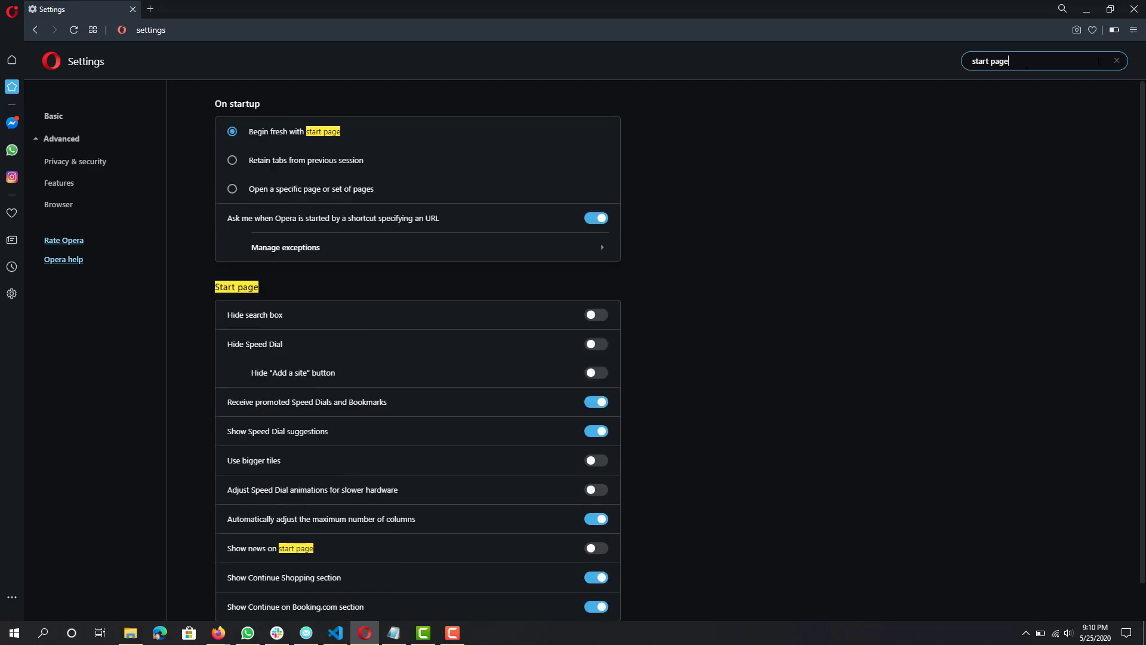
scroll(737, 284, down, 1)
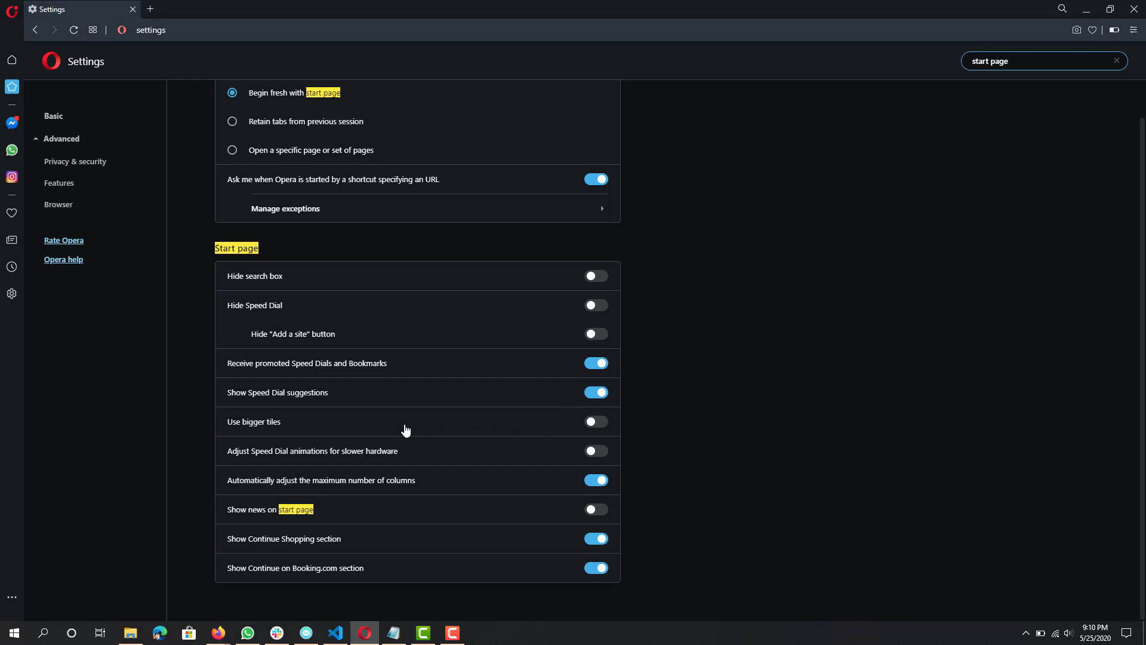
click(306, 373)
click(355, 396)
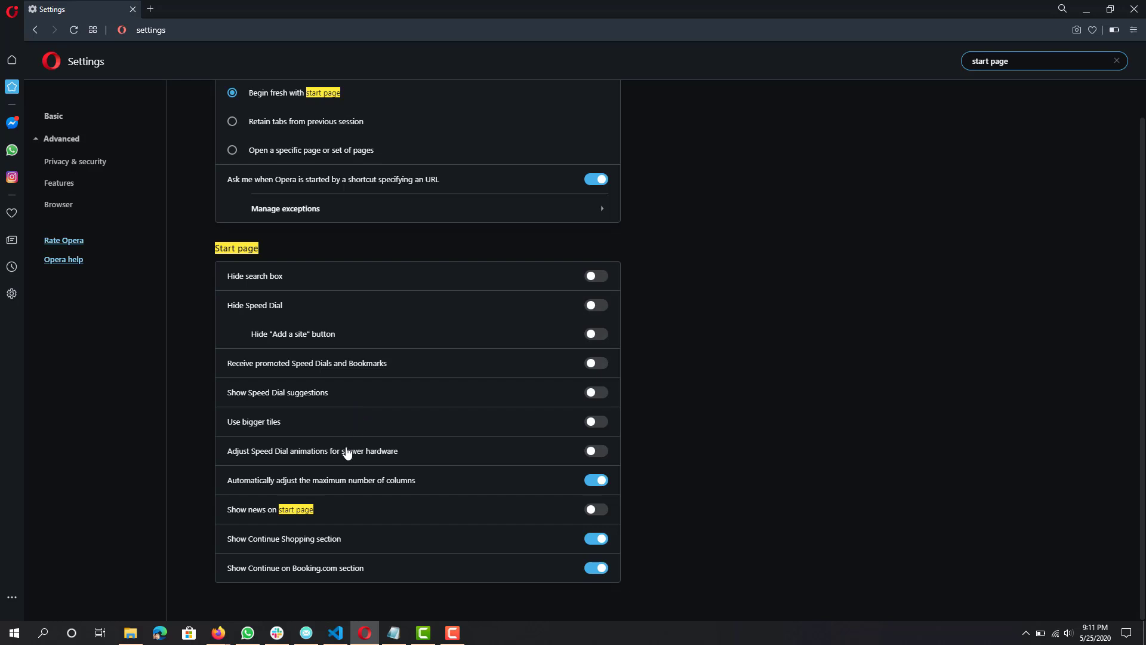
click(335, 509)
click(335, 510)
- Search the settings for "downloads" and enable "Ask where to save each file before downloading"
triple_click(1023, 60)
text(downlaods)
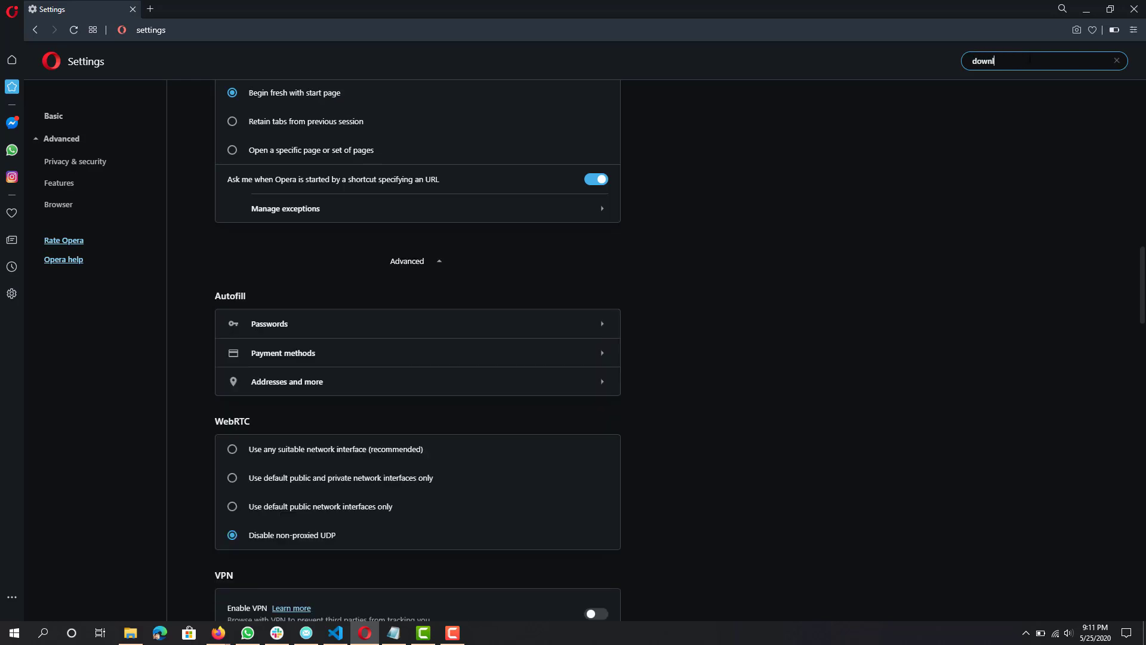
key(BackSpace)
key(BackSpace)
text(oads)
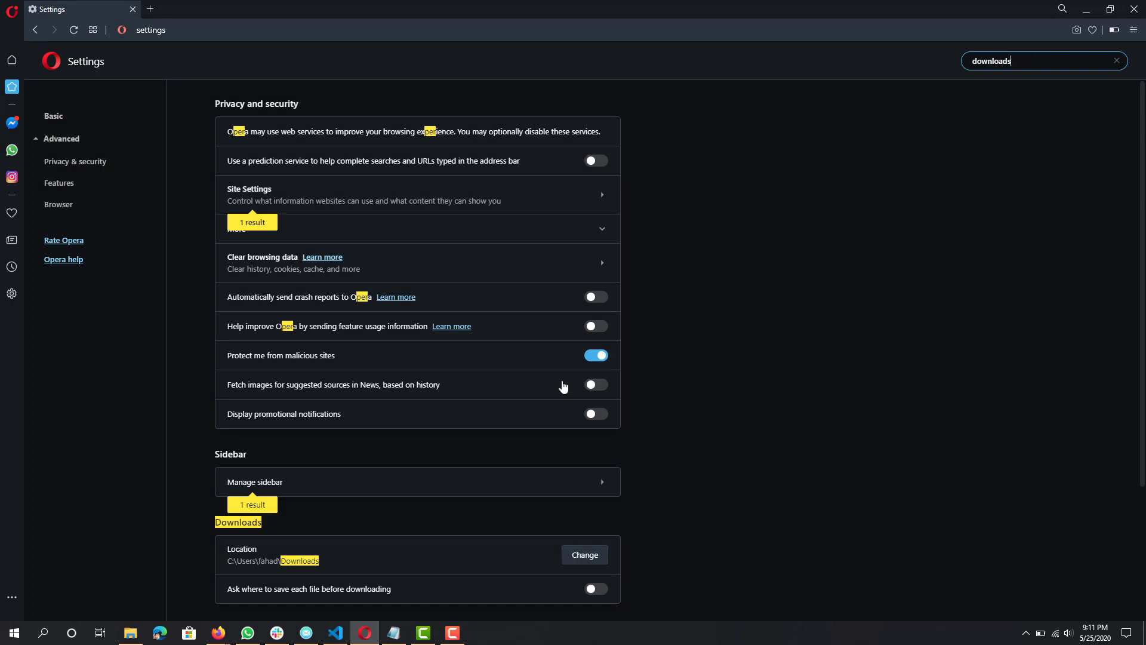
scroll(601, 377, down, 3)
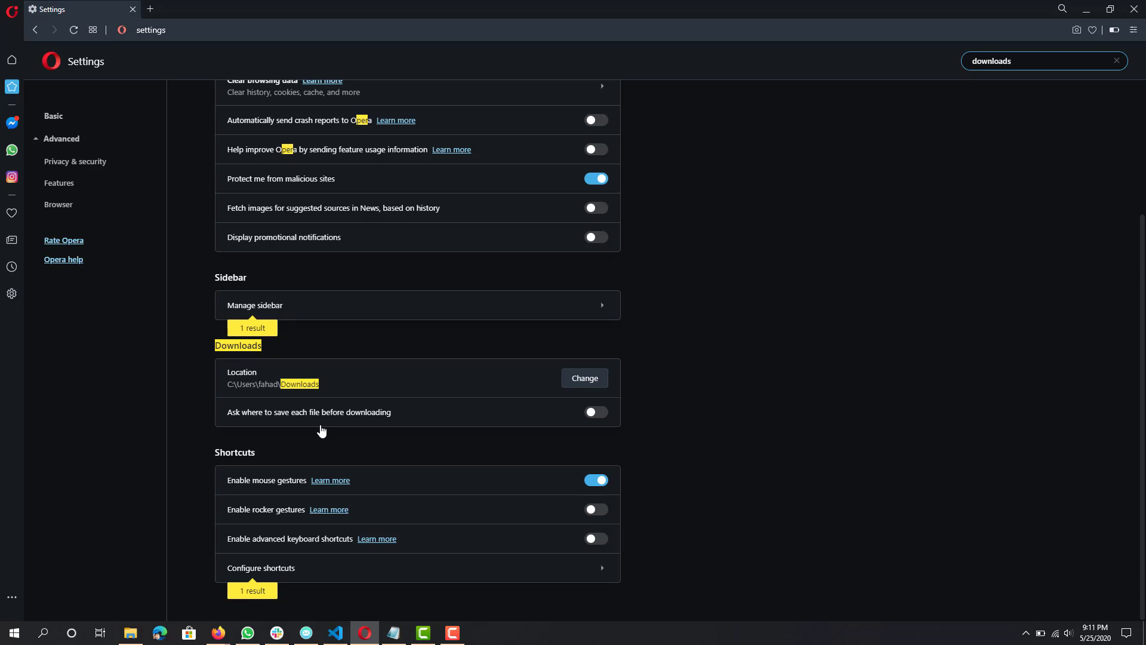
click(322, 421)
drag(274, 415, 455, 430)
click(455, 430)
- Search the settings for "shortcuts" and disable mouse gestures
double_click(1025, 61)
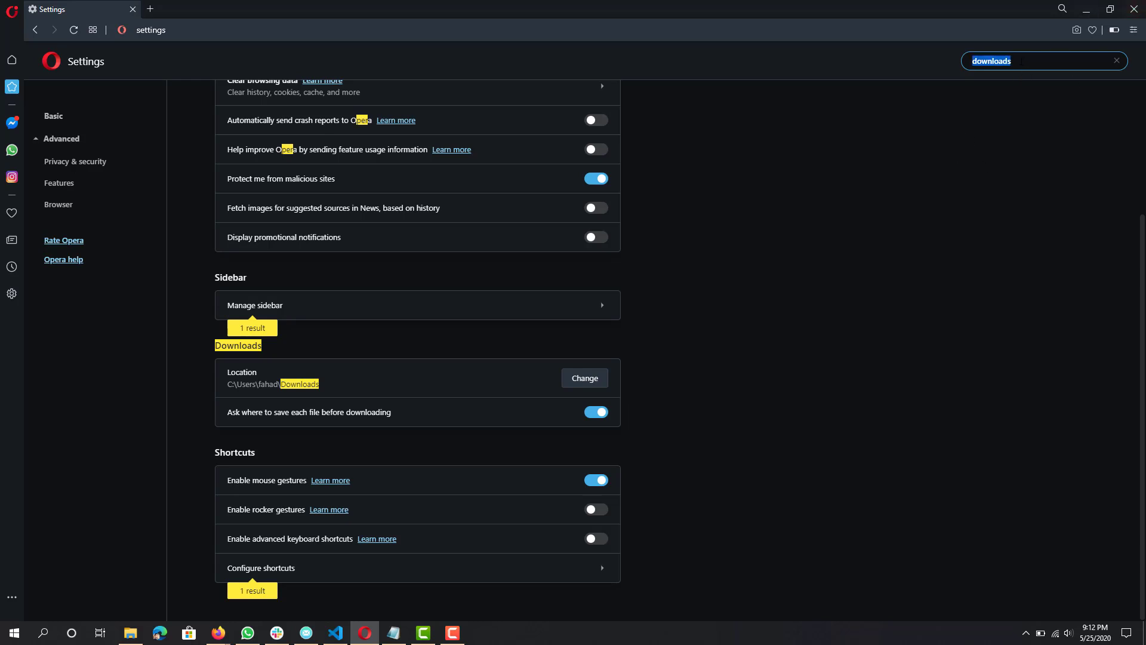
text(shrot)
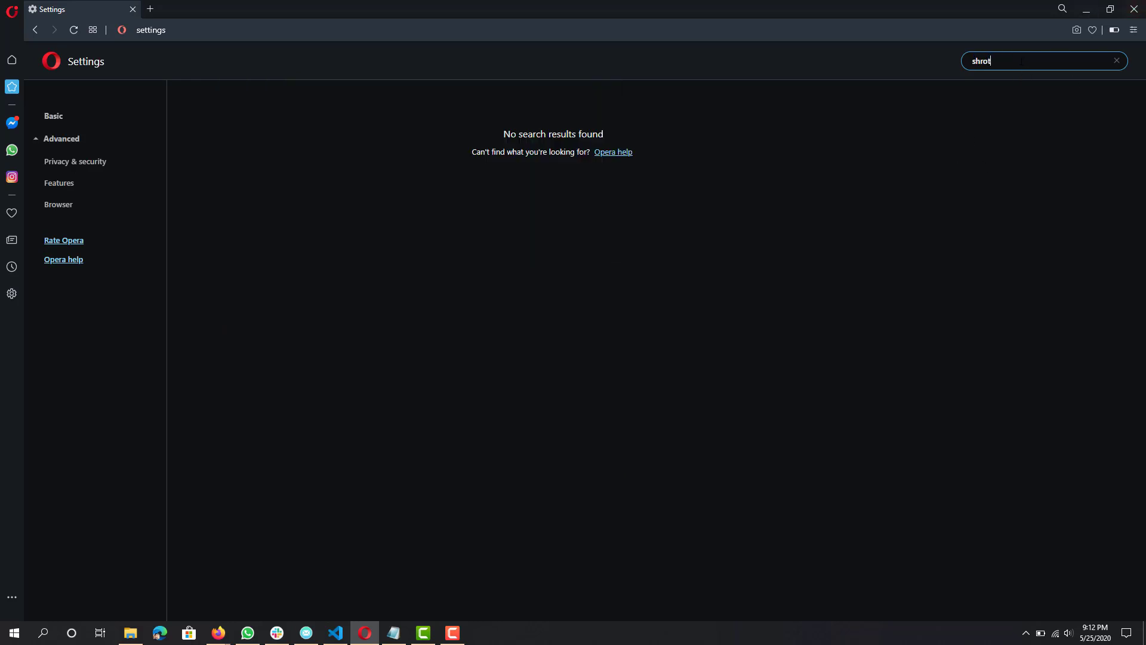
text(ortcuts)
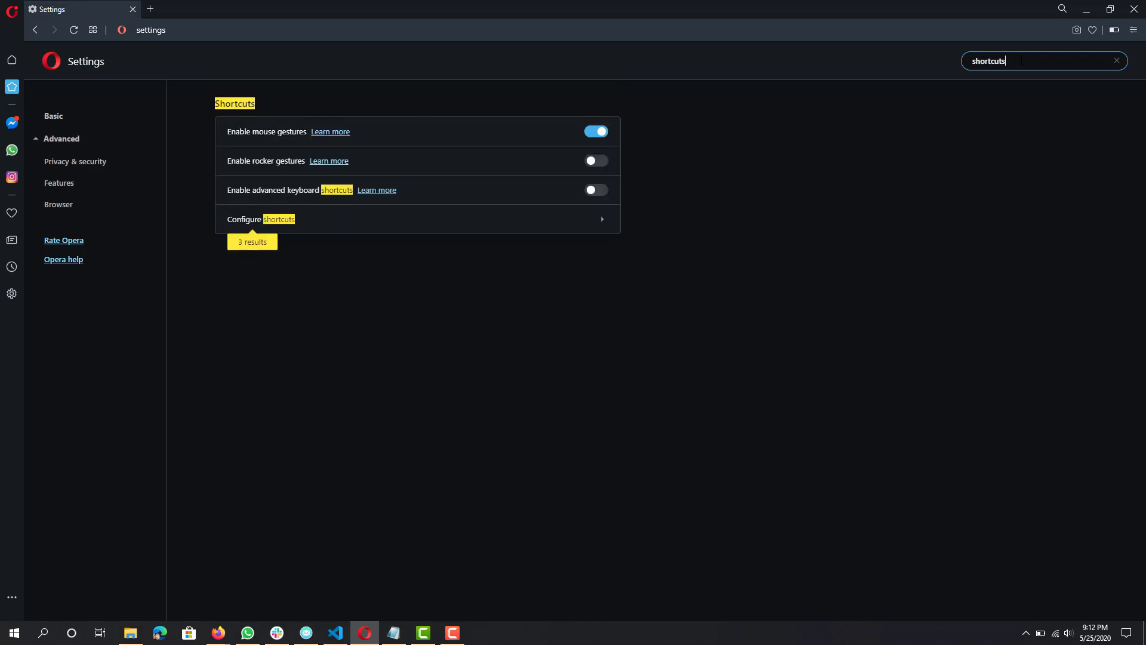
text(s)
click(596, 133)
- Open the site settings page at opera://settings/content and look through its permissions list
key(alt+Tab)
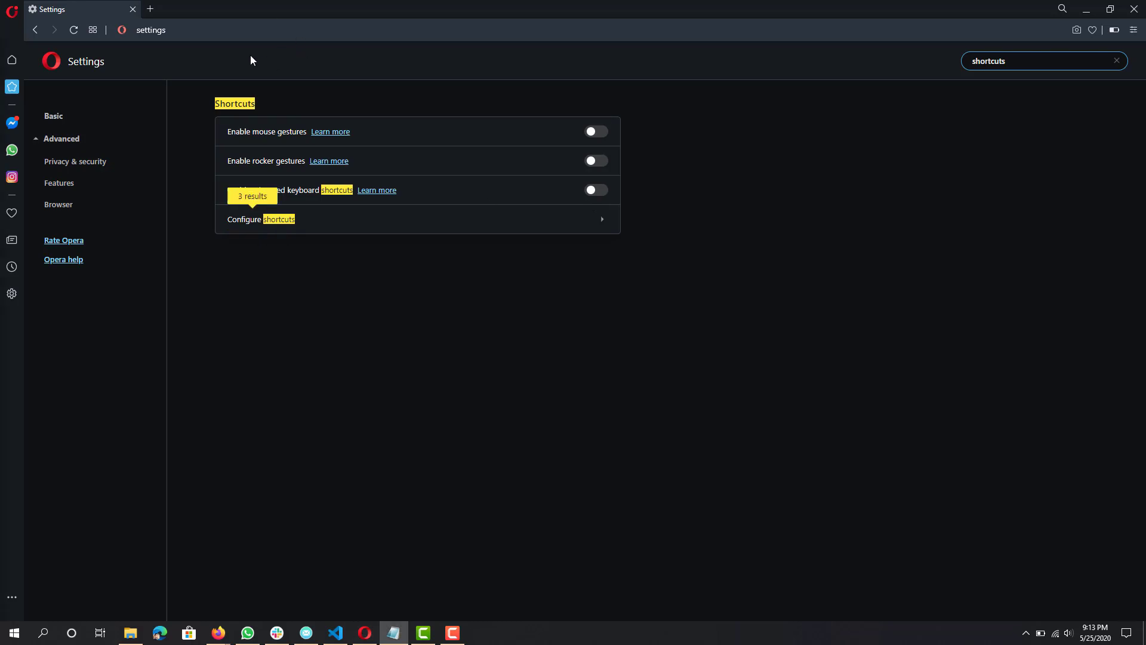
click(233, 33)
click(244, 30)
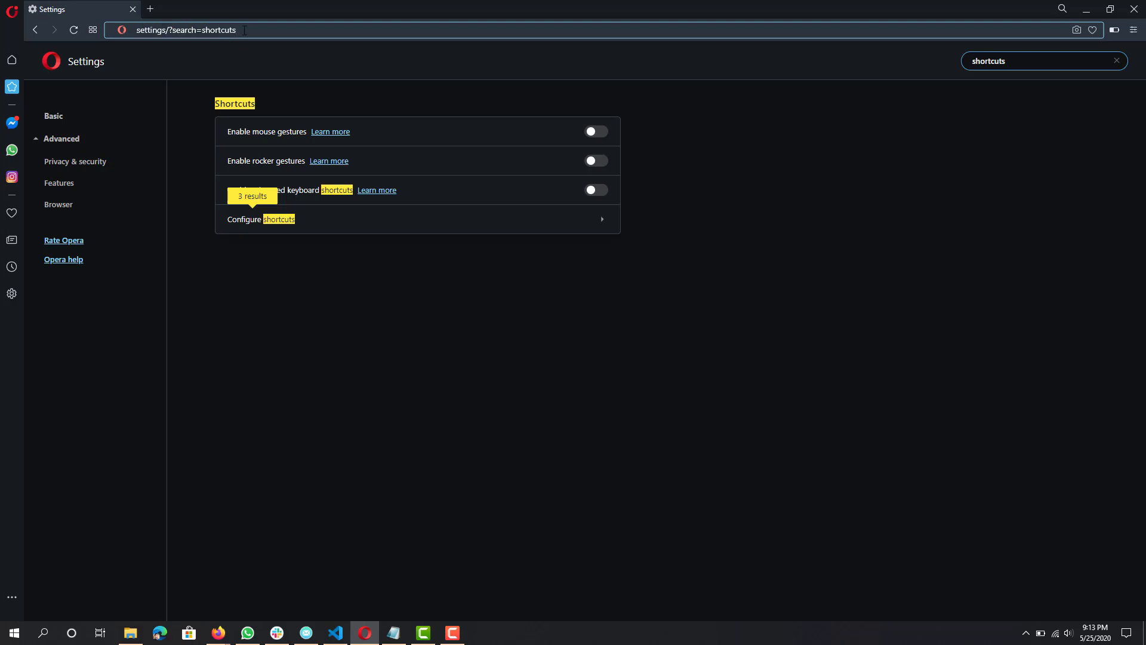
key(ctrl+shift+Left)
key(ctrl+shift+Left)
key(ctrl+shift+Left)
text(oper)
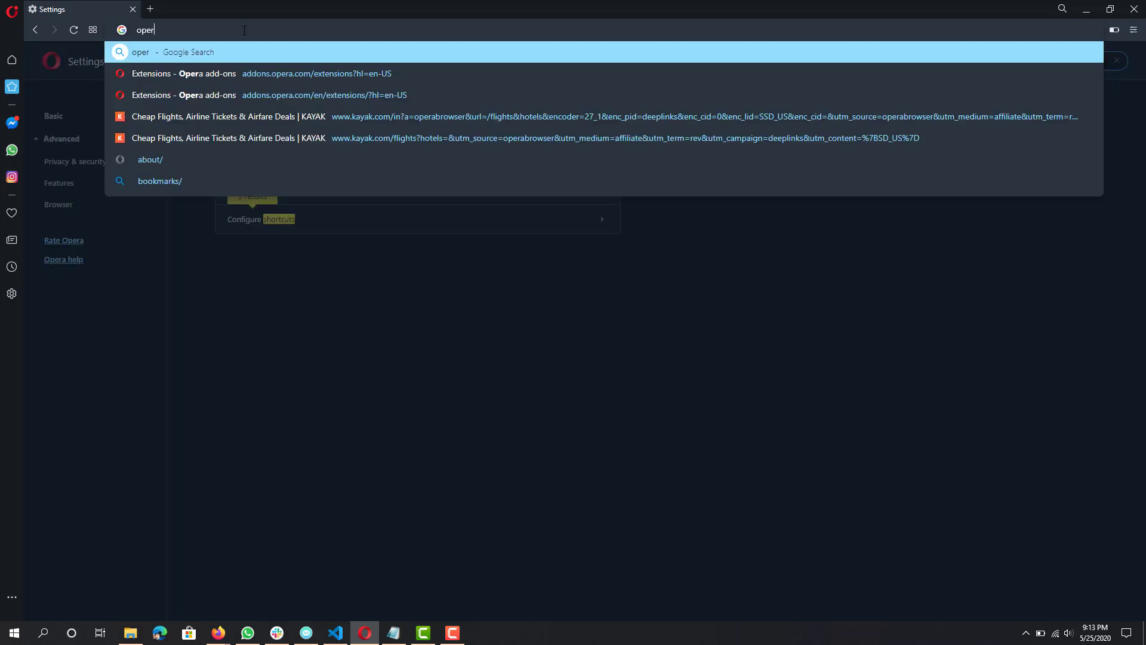
text(a:)
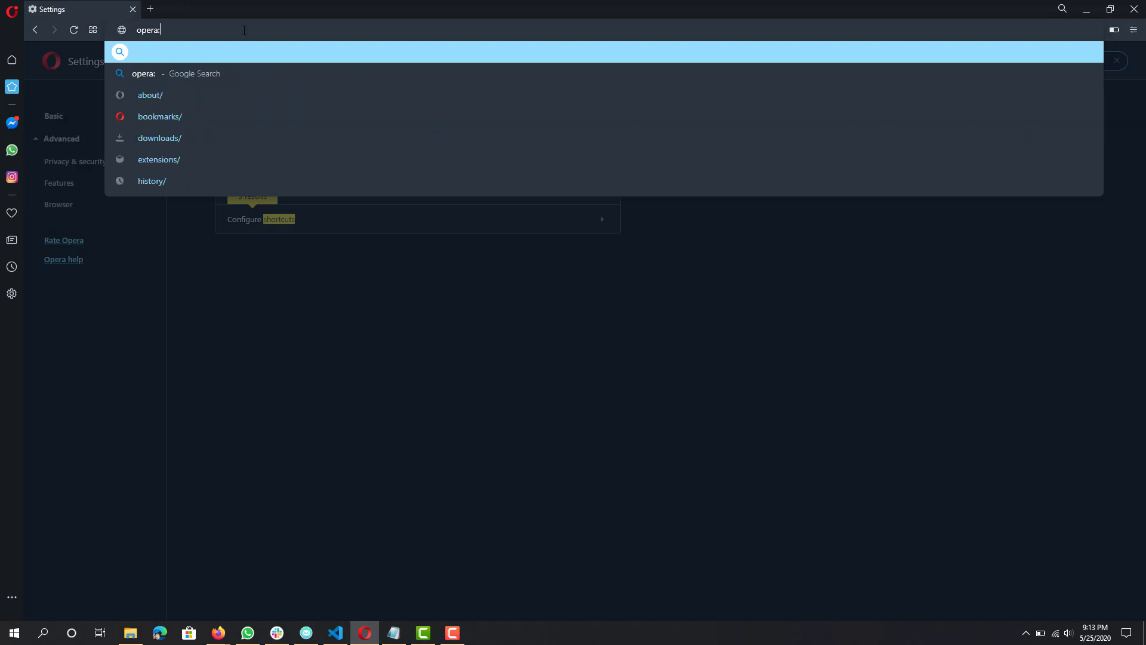
text(//settings/)
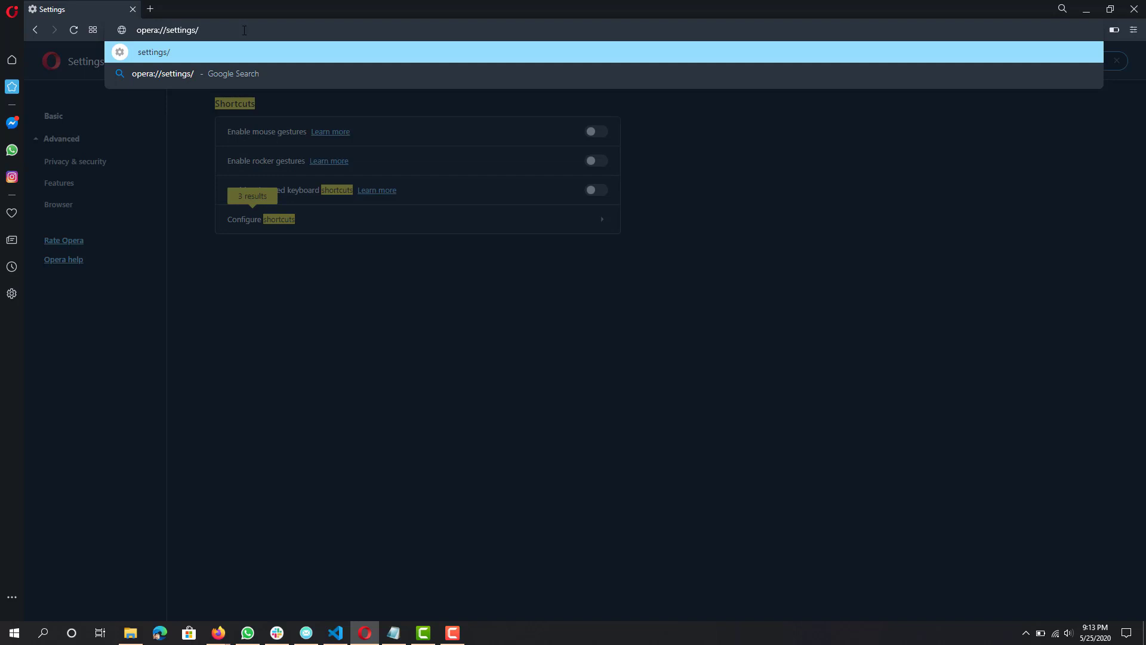
text(content)
key(Return)
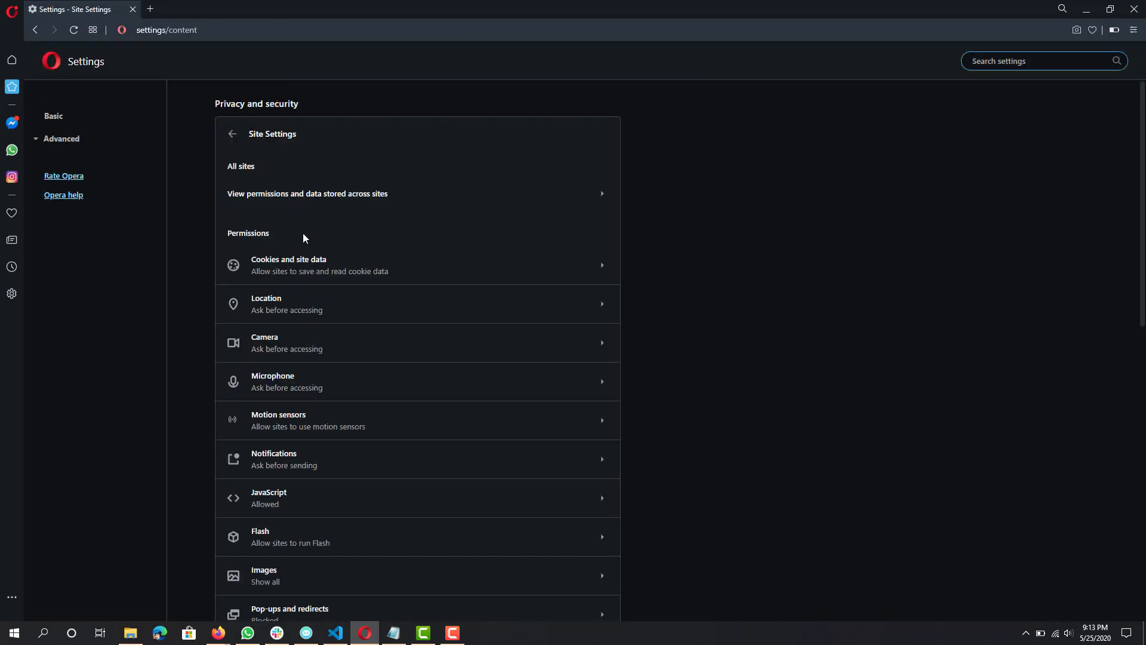
scroll(286, 258, down, 1)
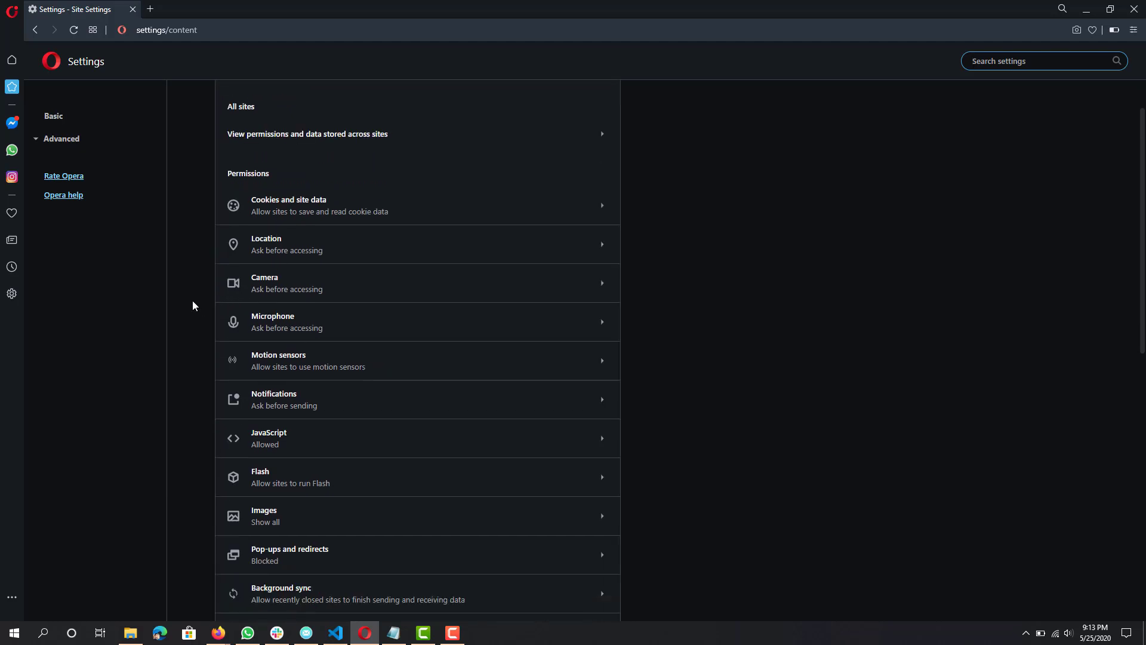
scroll(193, 305, down, 2)
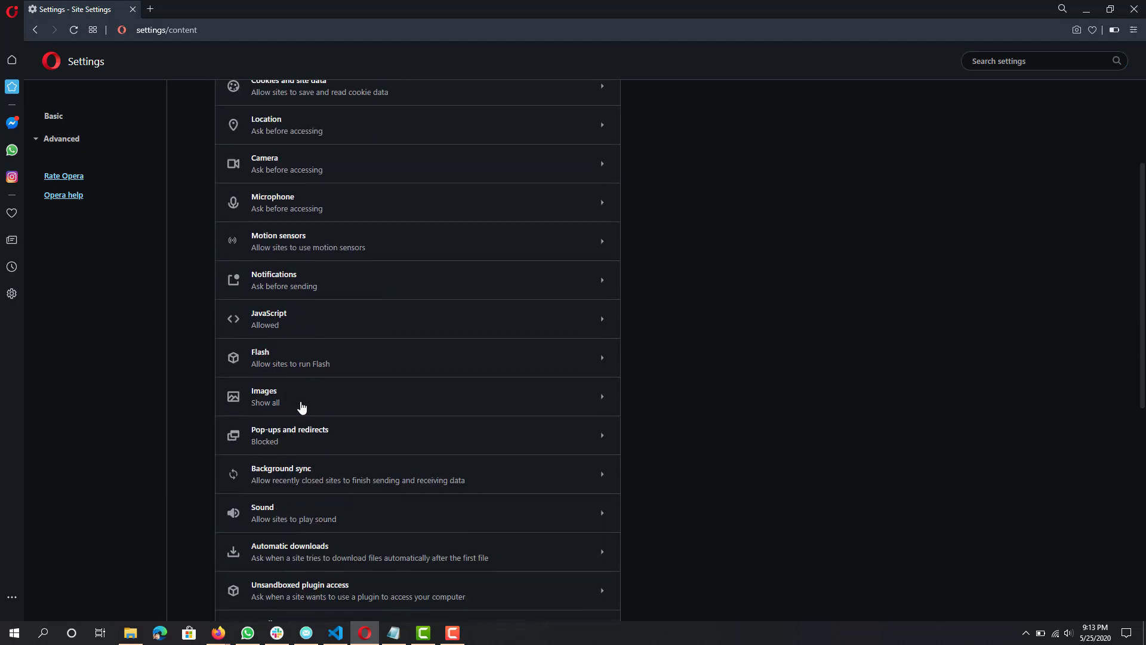
- Open the Images site permission to review its Show all, Block and Allow options, and return to the site settings
click(301, 406)
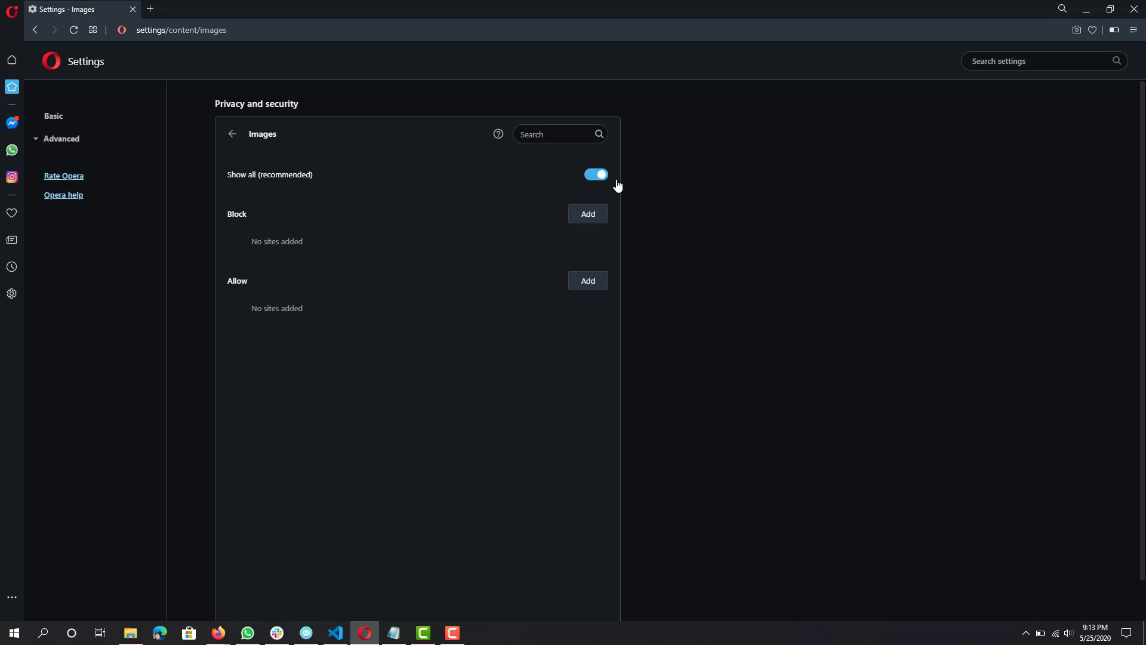
click(595, 173)
click(233, 135)
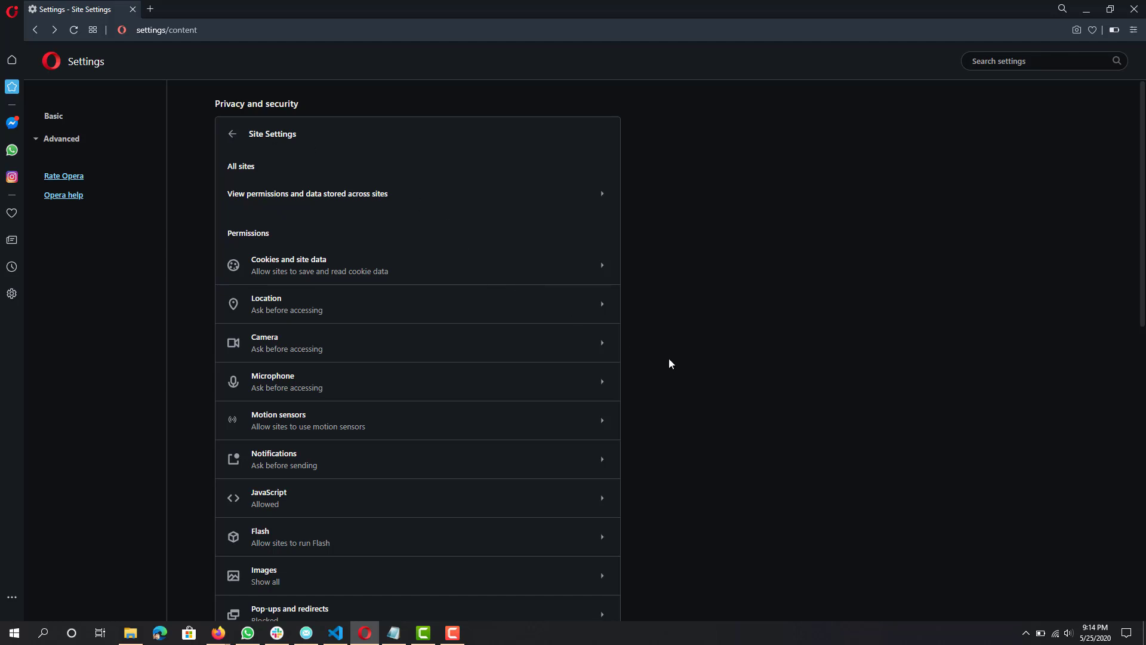
- Open the Flash site permission and turn off "Allow sites to run Flash"
scroll(670, 363, down, 2)
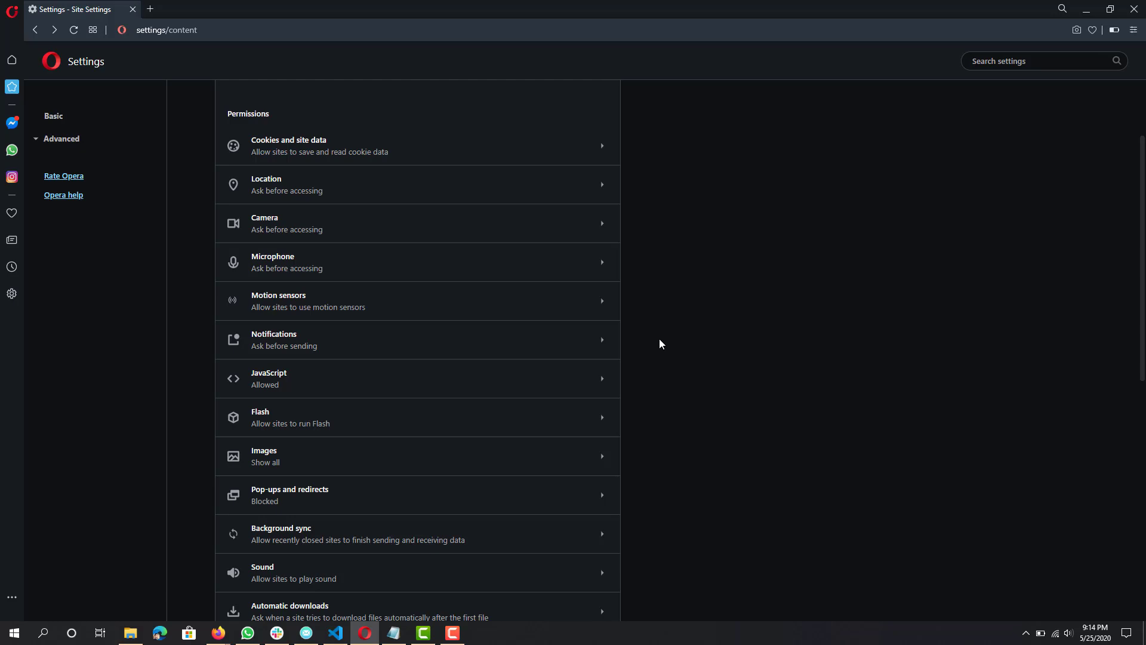
scroll(658, 339, down, 4)
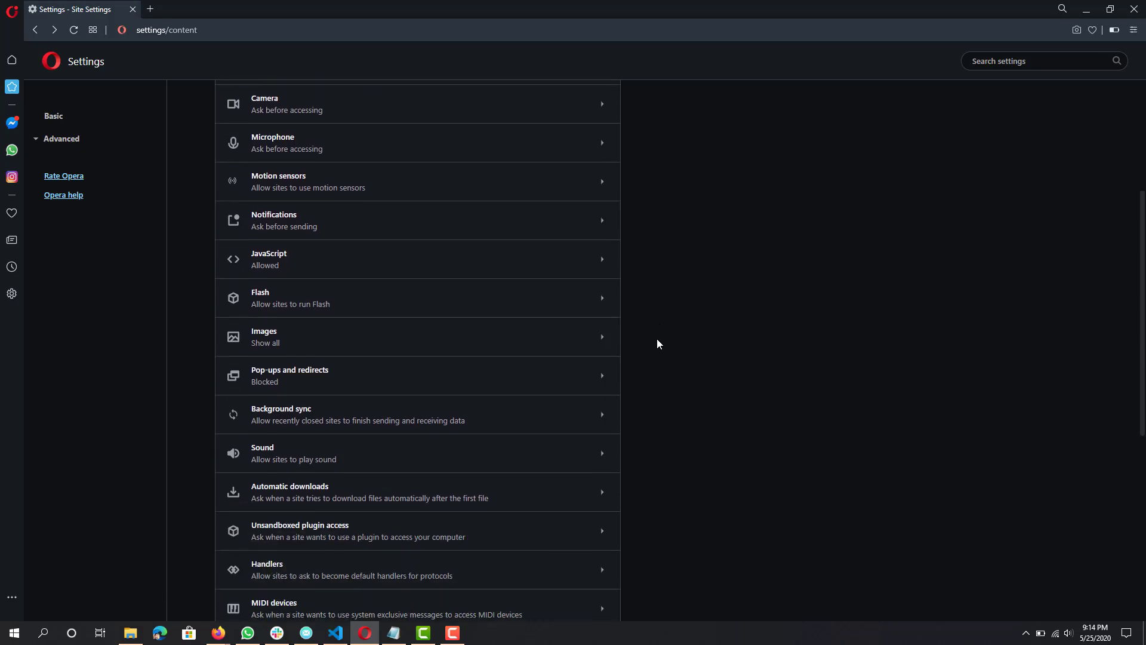
scroll(656, 339, down, 3)
scroll(656, 338, up, 5)
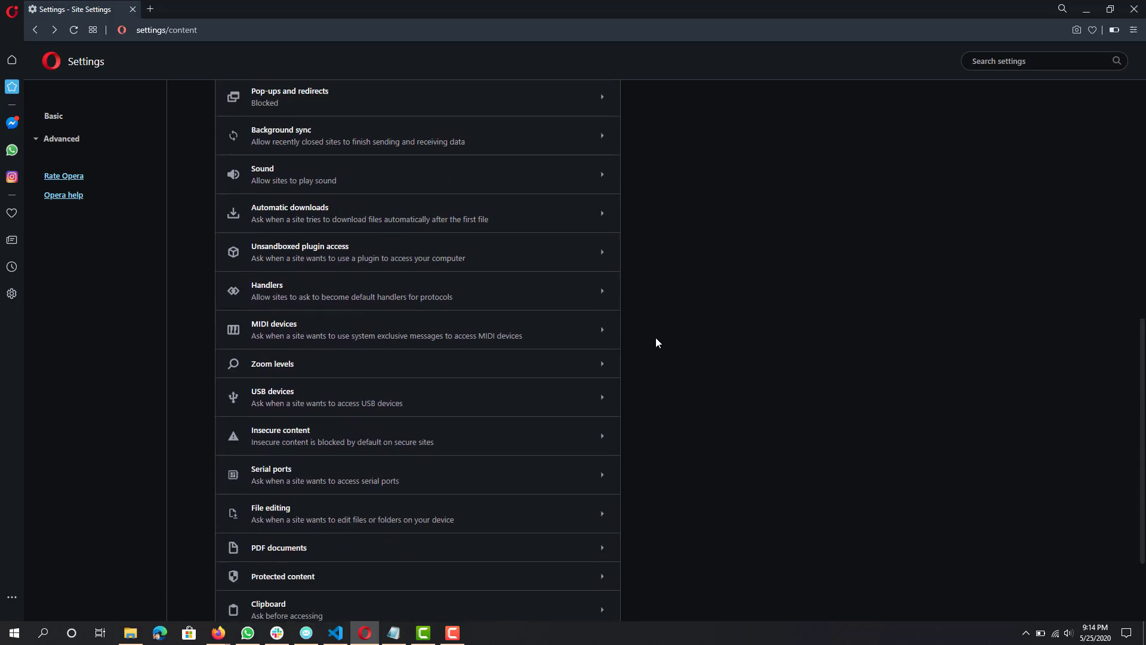
scroll(656, 338, up, 2)
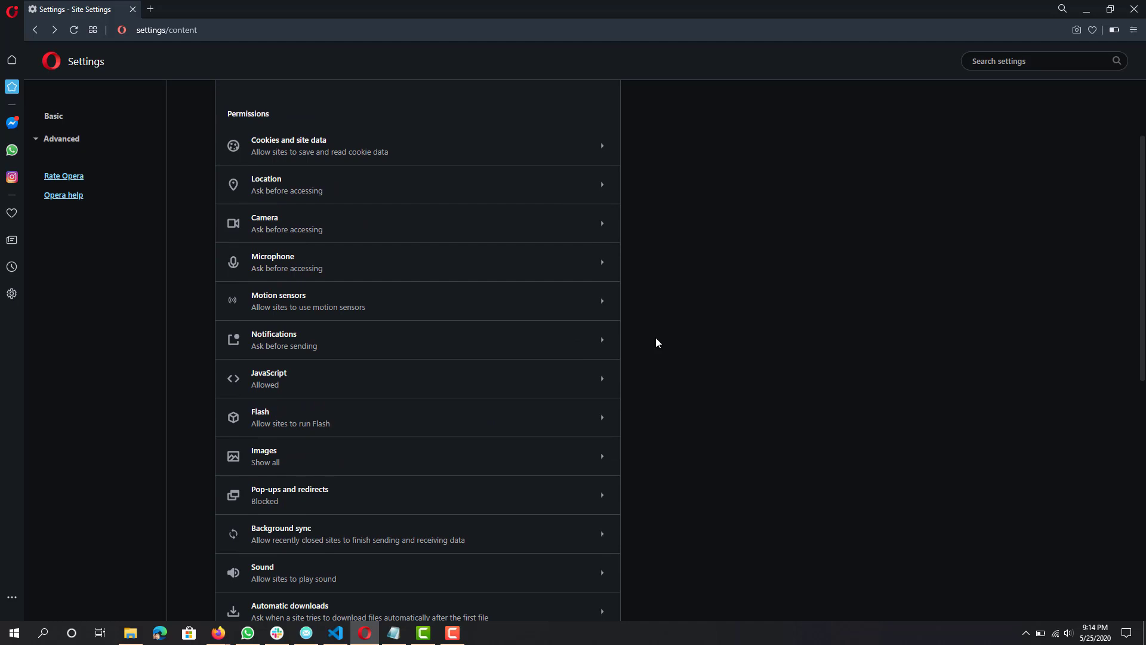
click(432, 413)
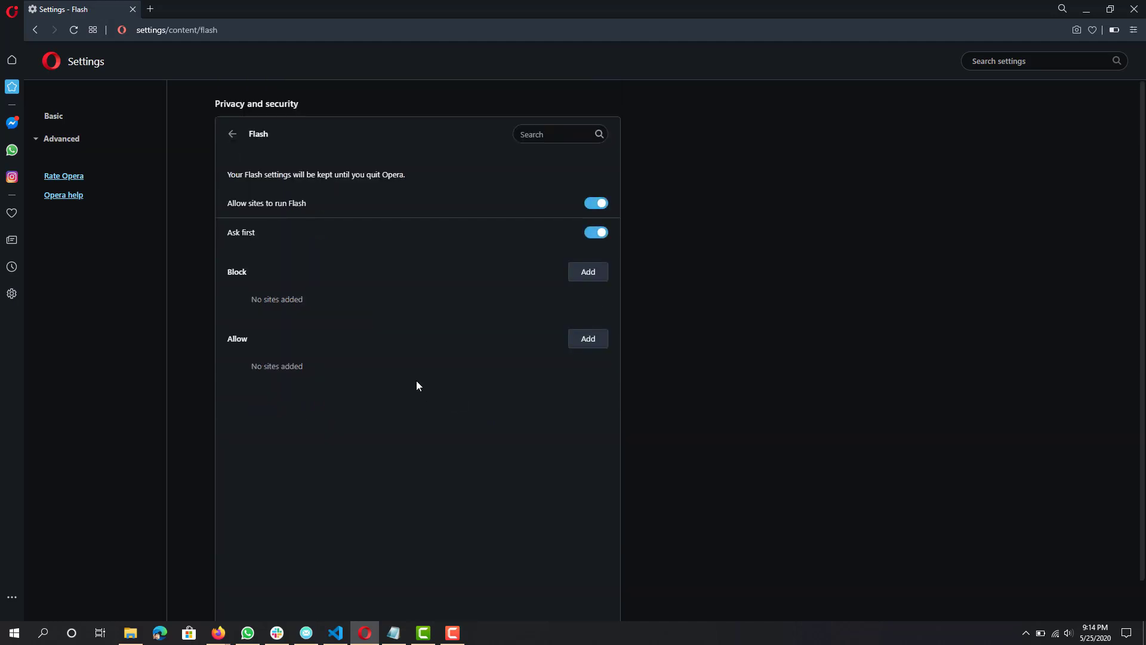
click(597, 203)
- Review the "Ask first" option and the Block and Allow lists for Flash, and return to the site settings
drag(232, 232, 254, 233)
triple_click(242, 233)
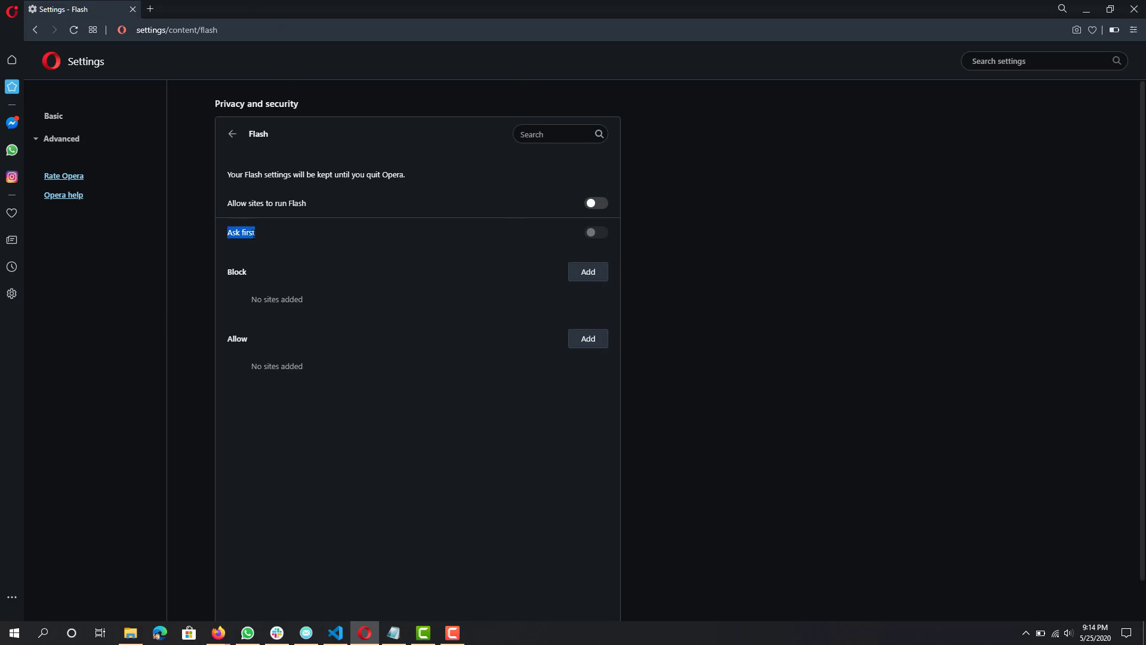
click(324, 217)
click(324, 217)
drag(257, 282, 343, 283)
click(529, 282)
click(232, 134)
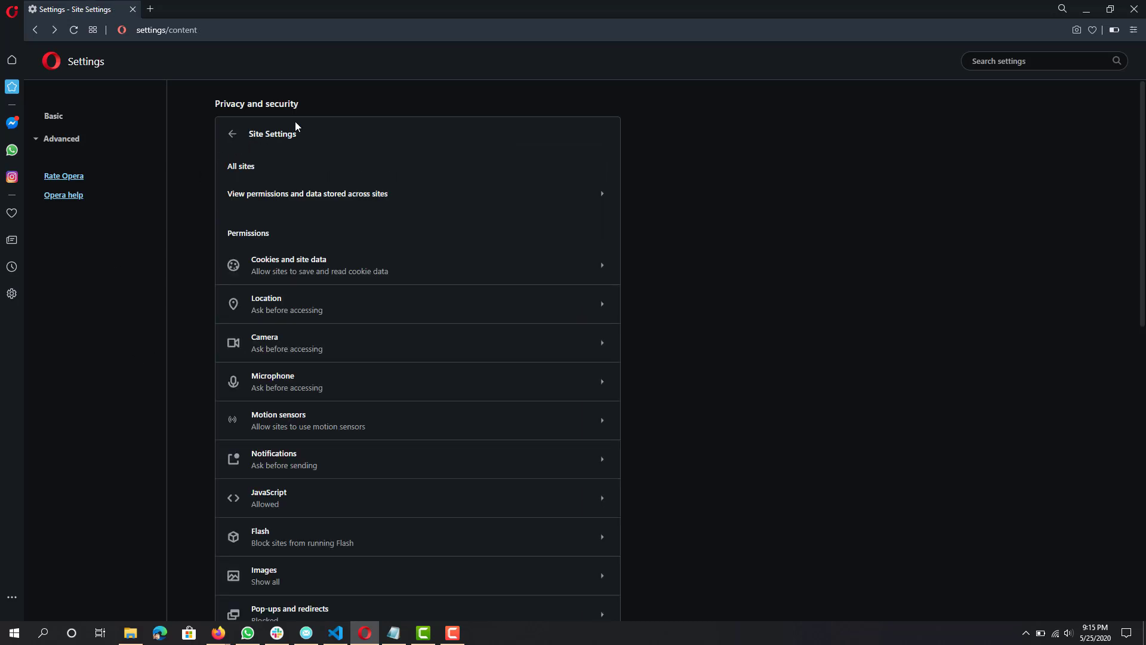